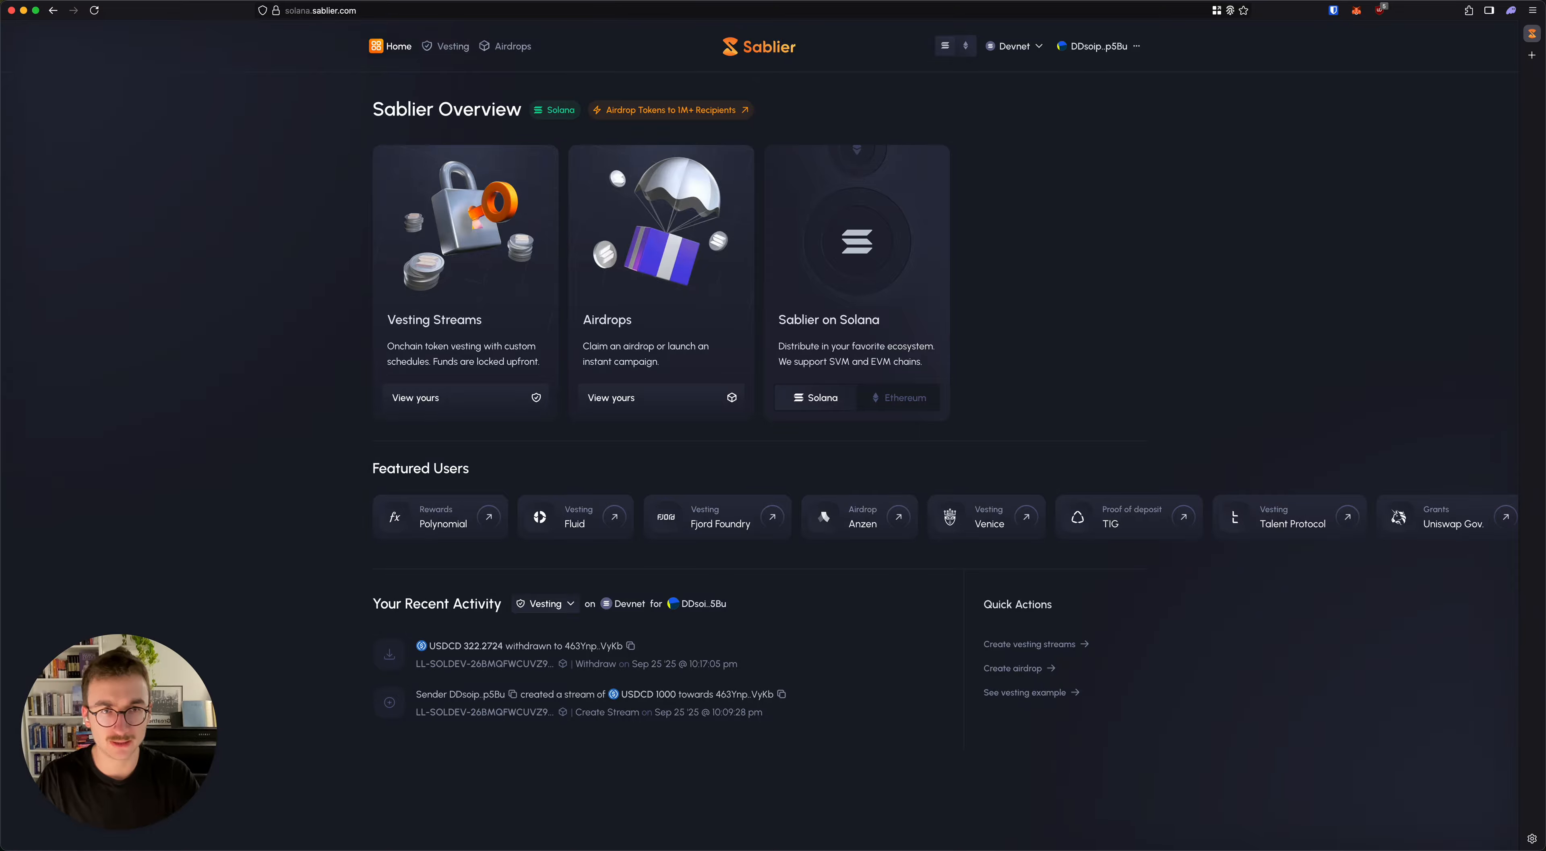
Step: Check which chains are available for connection, and disconnect and reconnect the wallet on Devnet
{"action": "left_click", "coordinate": [1013, 46]}
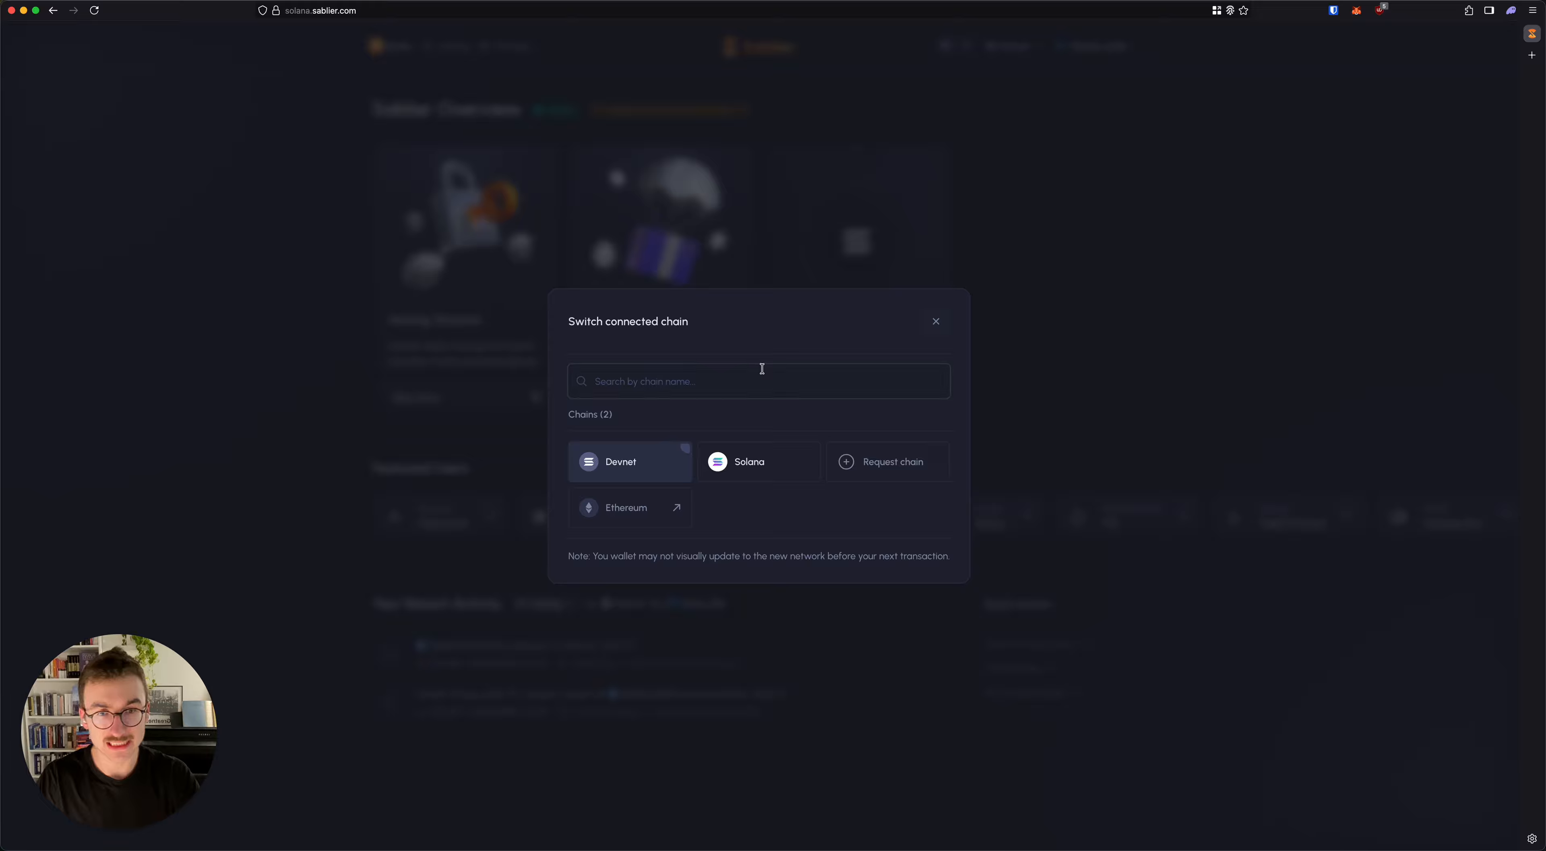
{"action": "left_click", "coordinate": [781, 256]}
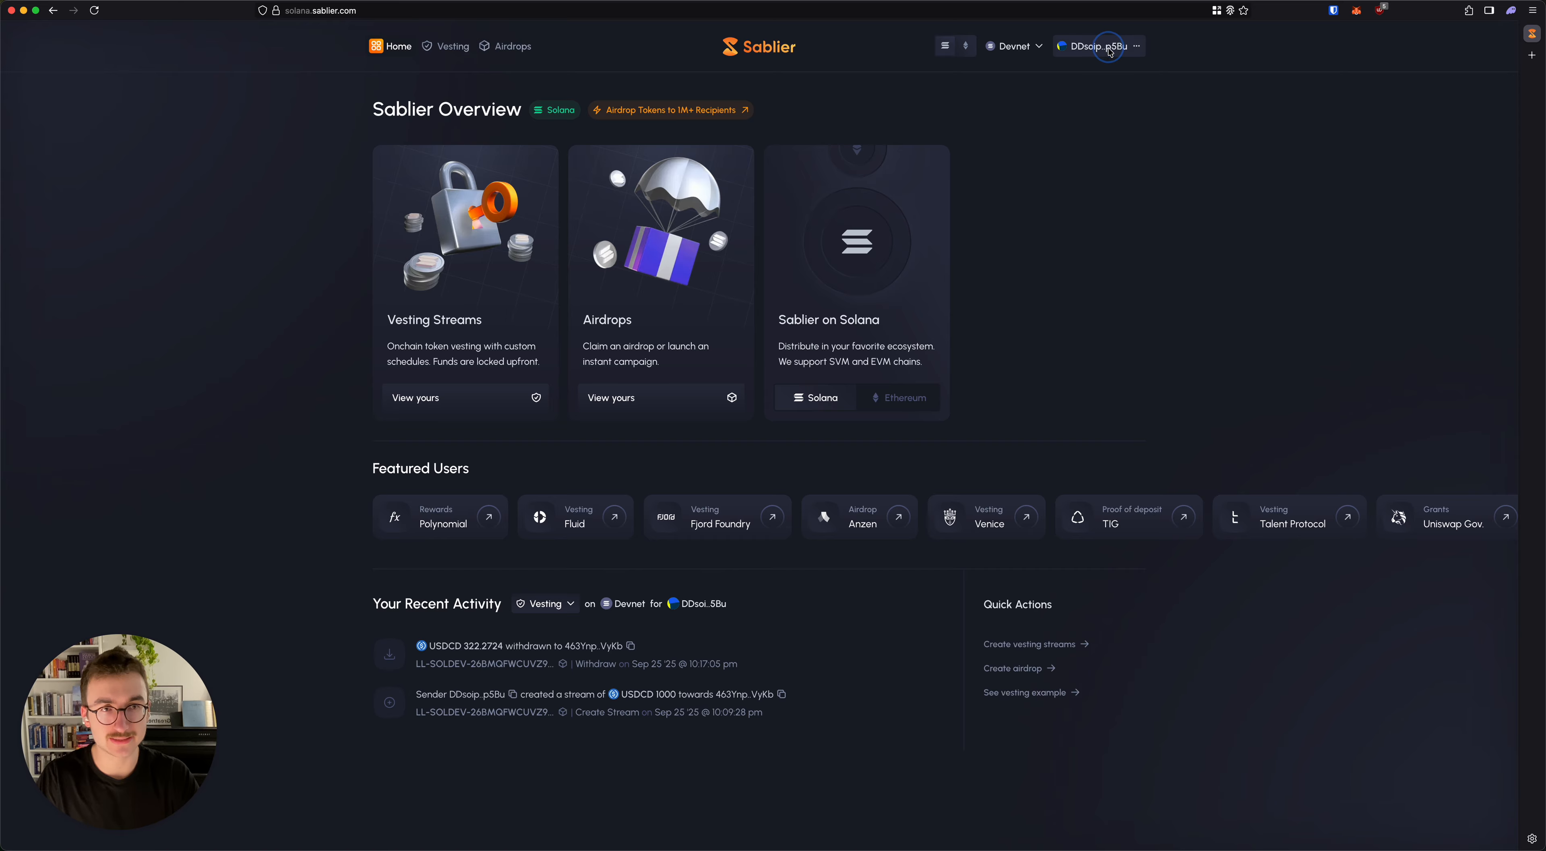
{"action": "left_click", "coordinate": [1109, 52]}
{"action": "left_click", "coordinate": [858, 594]}
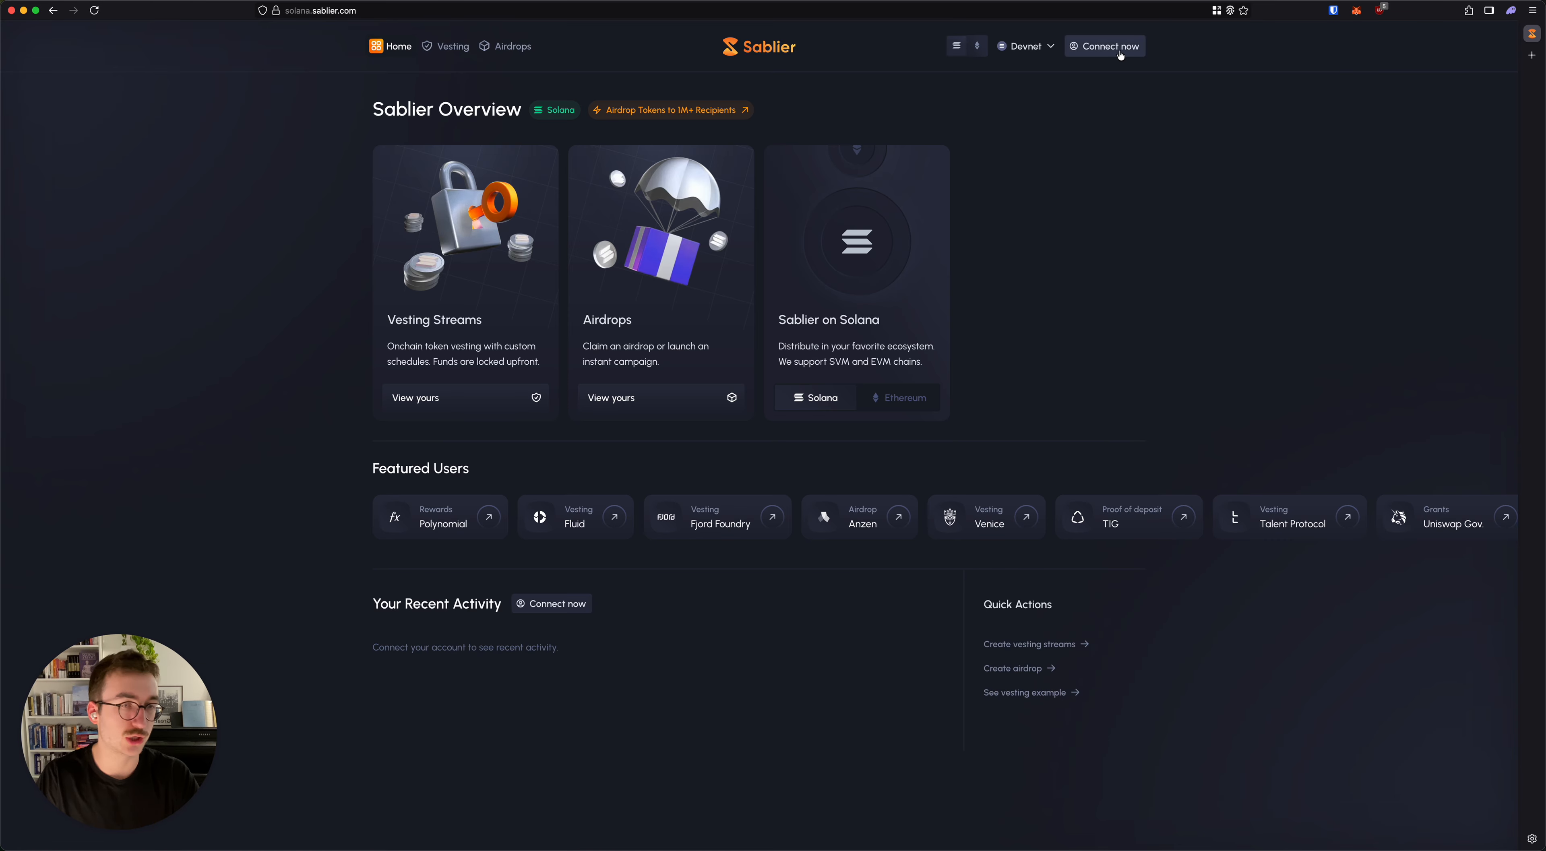
{"action": "left_click", "coordinate": [1118, 48]}
{"action": "left_click", "coordinate": [777, 489]}
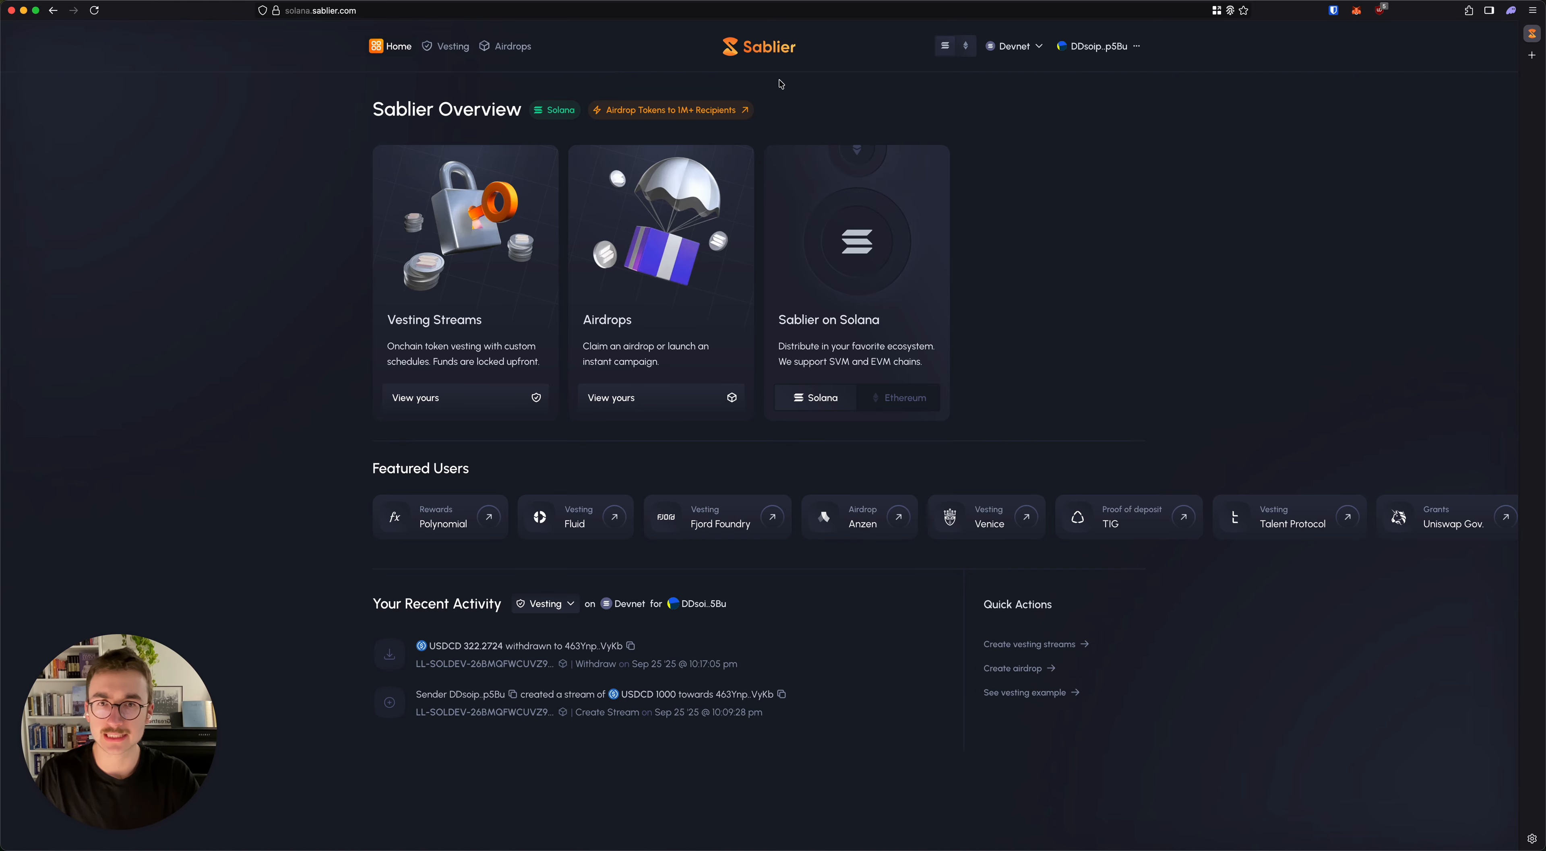
Step: Open the Airdrops area and start creating a new airdrop campaign
{"action": "left_click", "coordinate": [672, 231]}
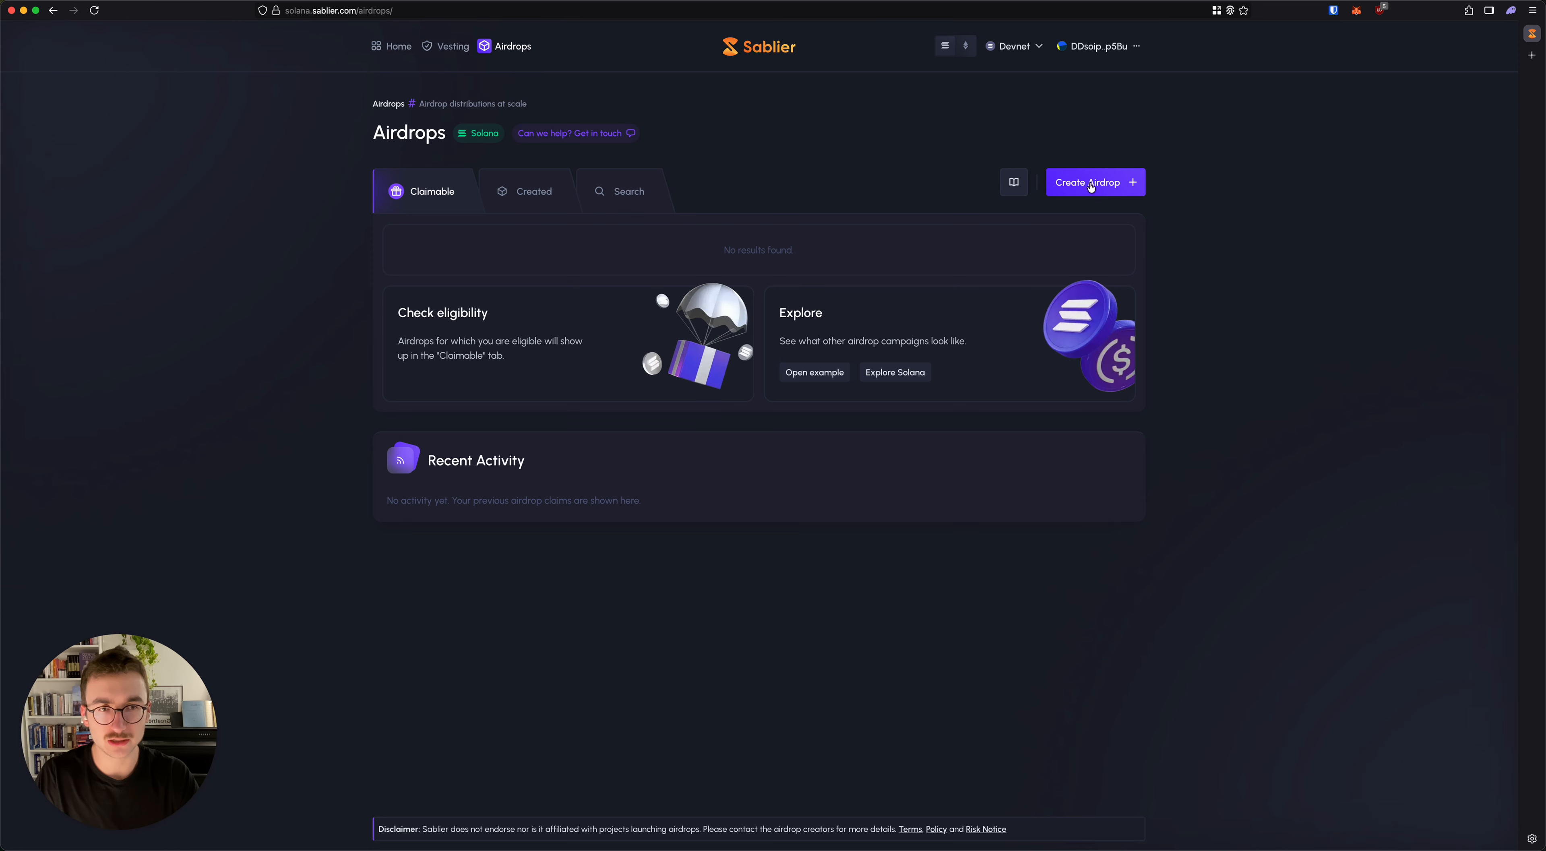
{"action": "left_click", "coordinate": [1110, 183]}
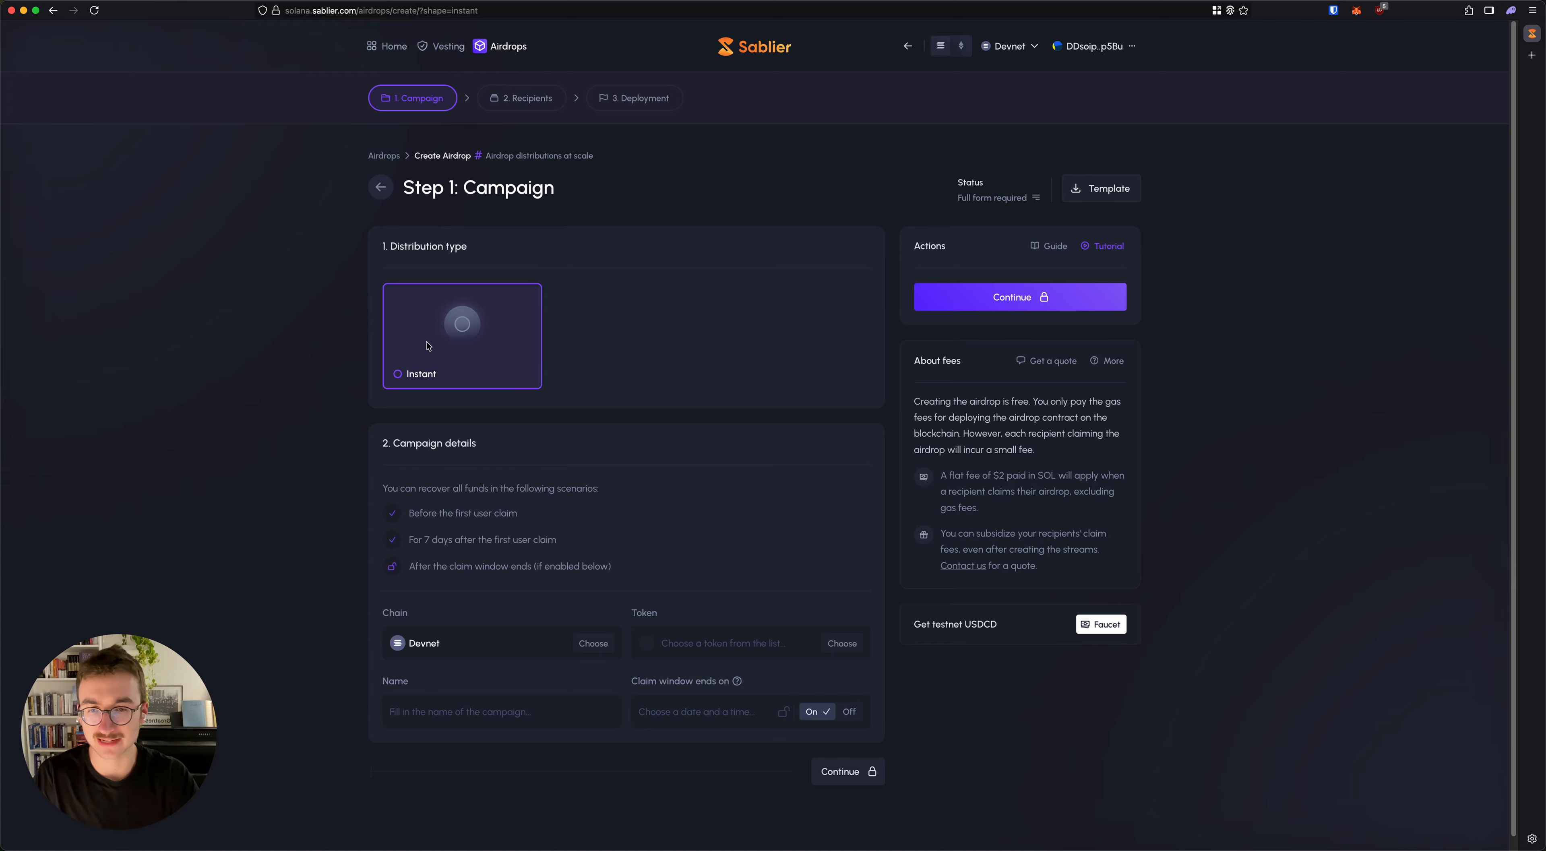
Step: Check the option for adding a custom token by address, and choose USDCD (USDC Dev) as the campaign's token
{"action": "scroll", "coordinate": [428, 346], "scroll_direction": "down", "scroll_amount": 1}
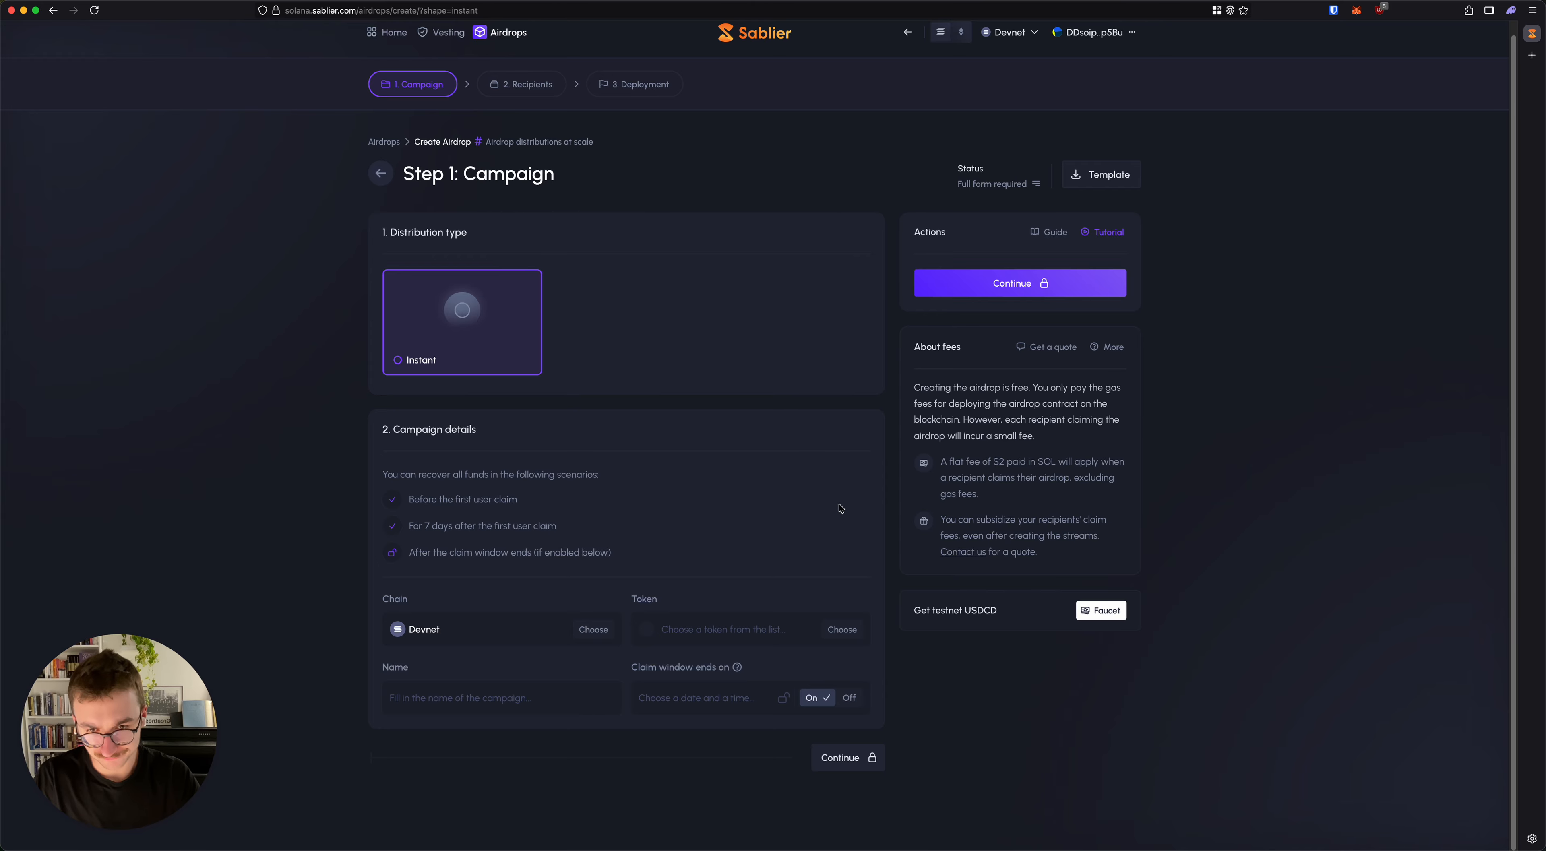
{"action": "left_click", "coordinate": [724, 619]}
{"action": "left_click", "coordinate": [493, 587]}
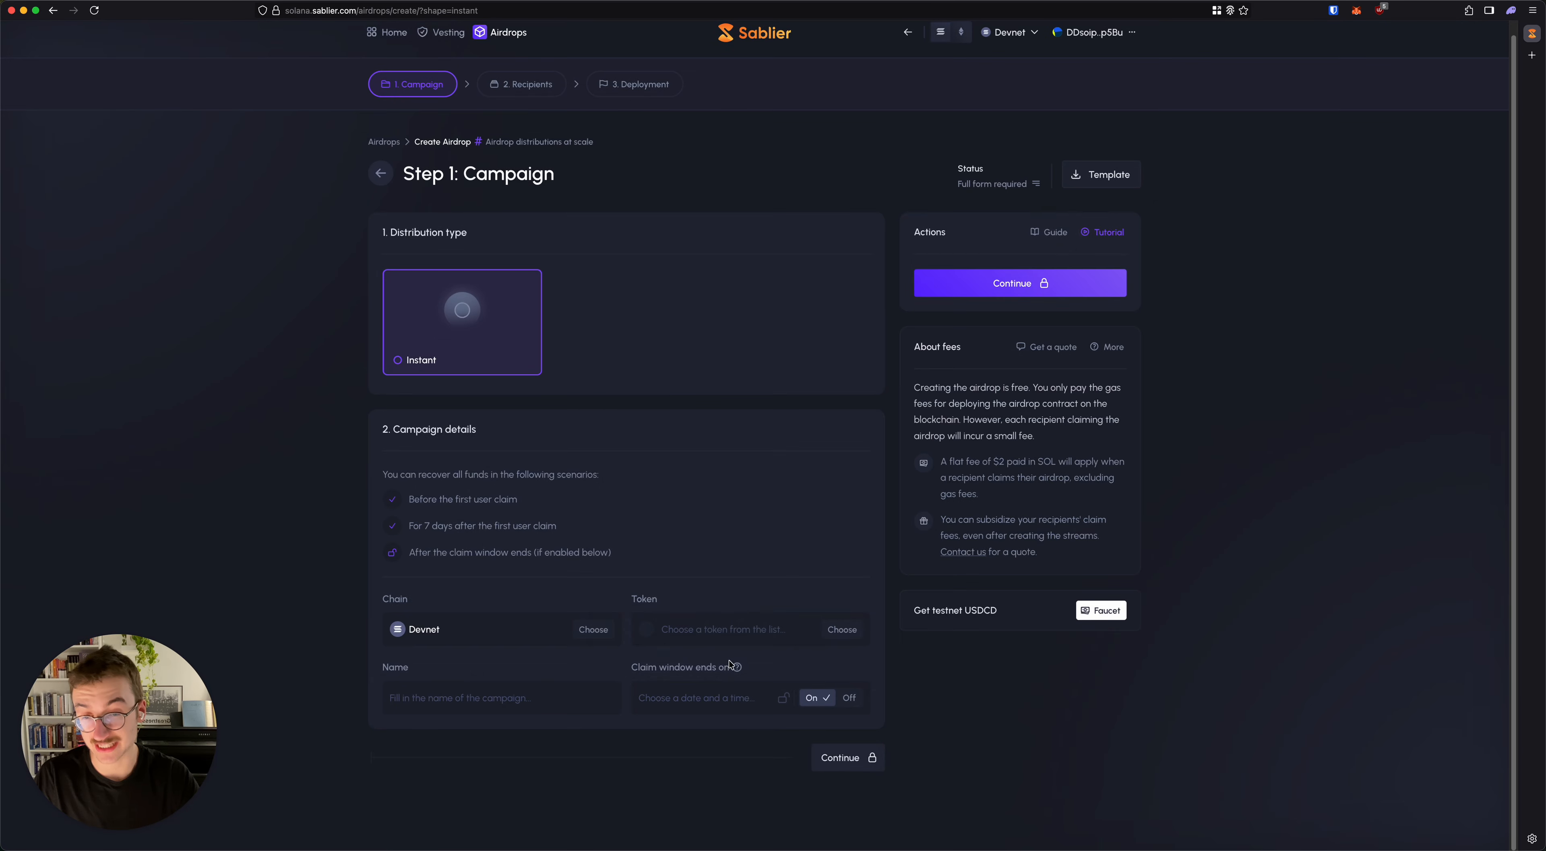
{"action": "left_click", "coordinate": [736, 634]}
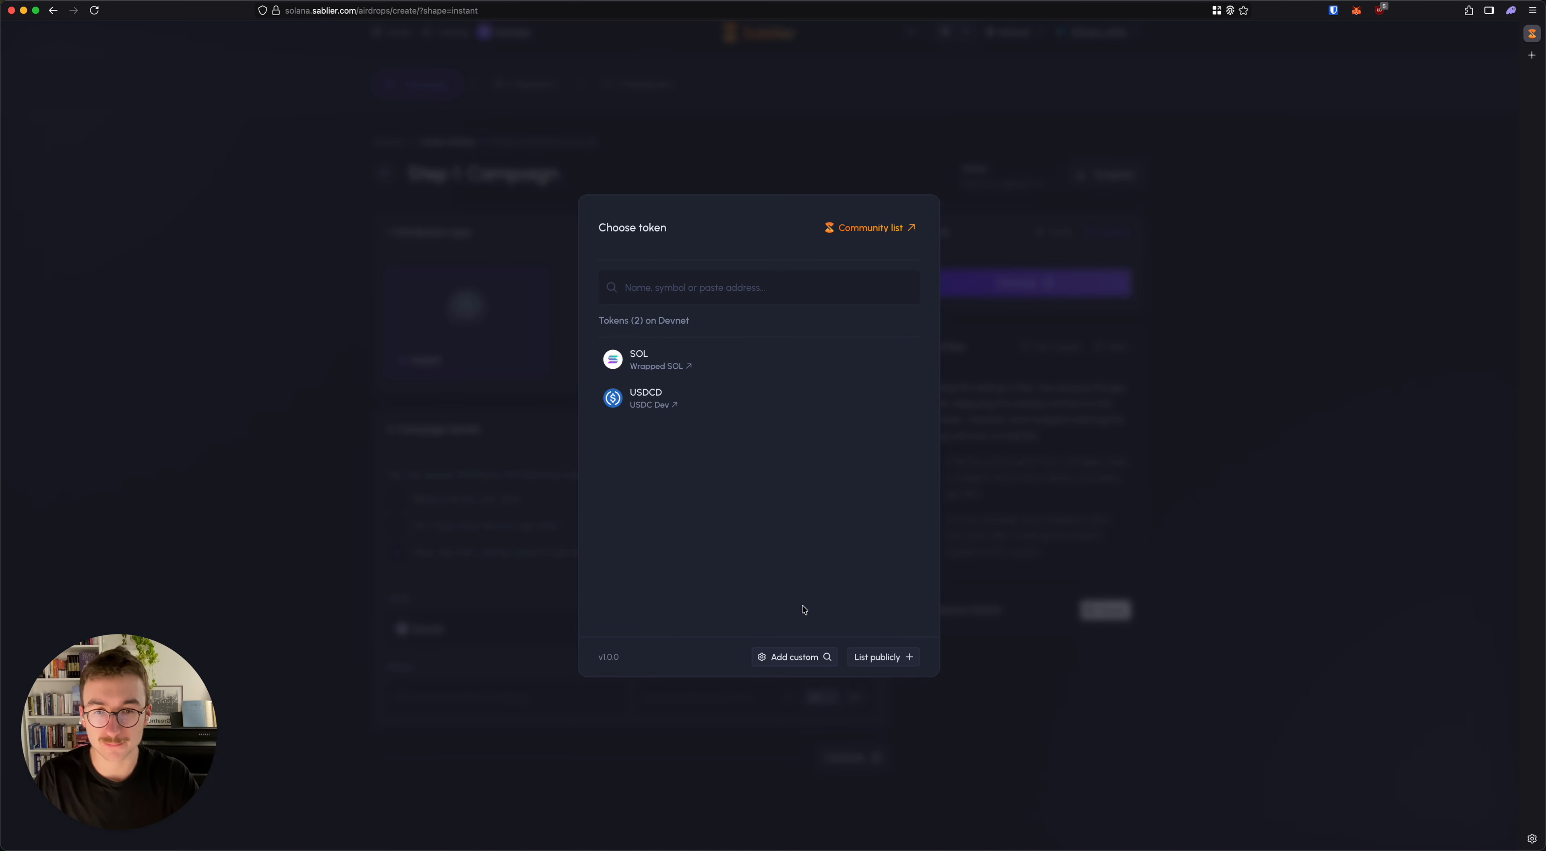
{"action": "left_click", "coordinate": [798, 655]}
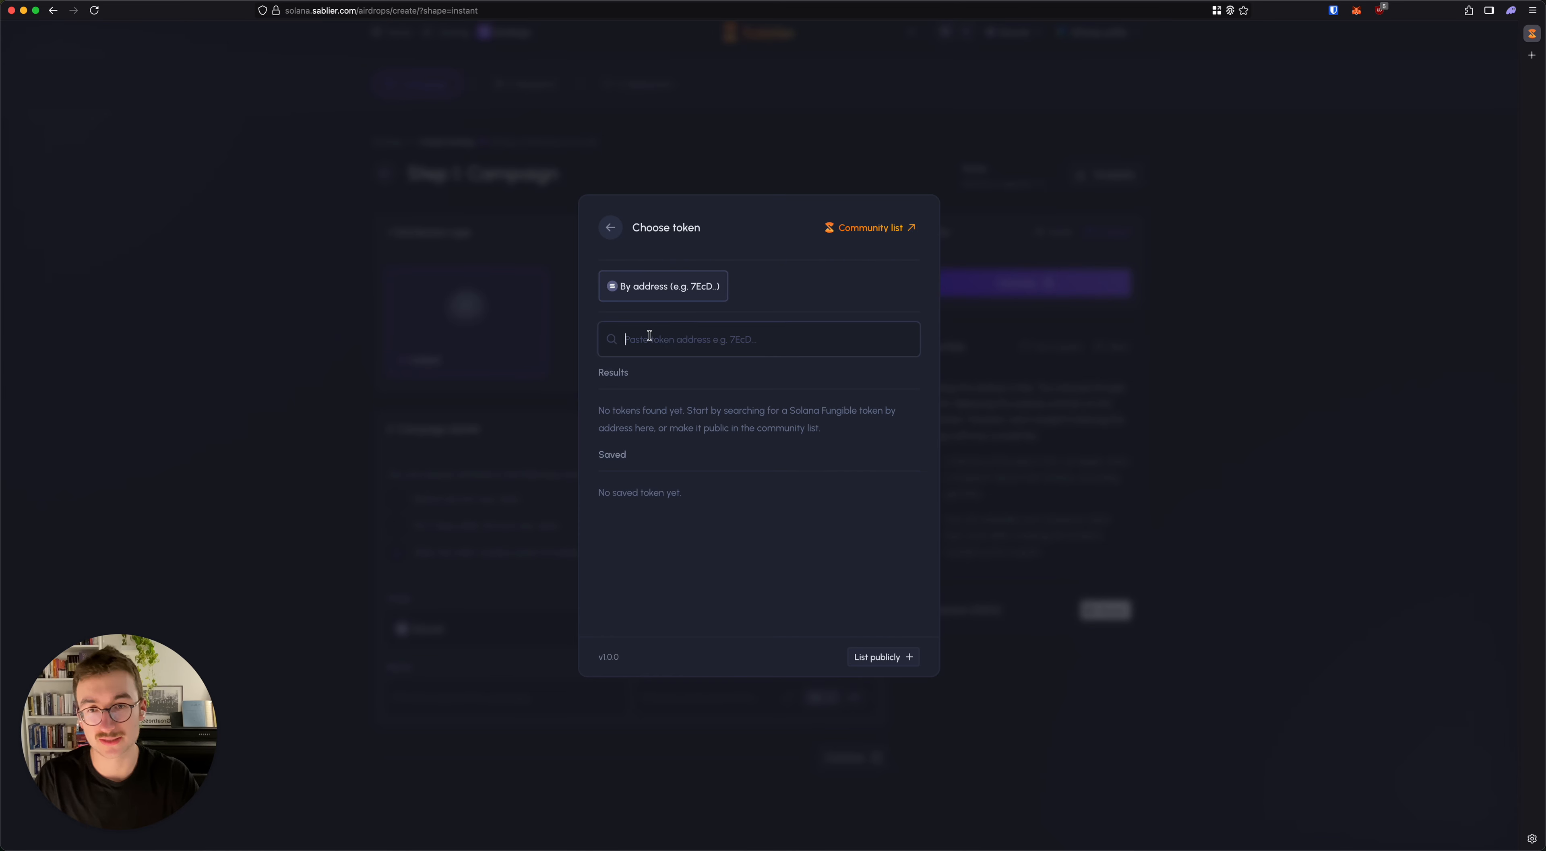
{"action": "left_click", "coordinate": [612, 223]}
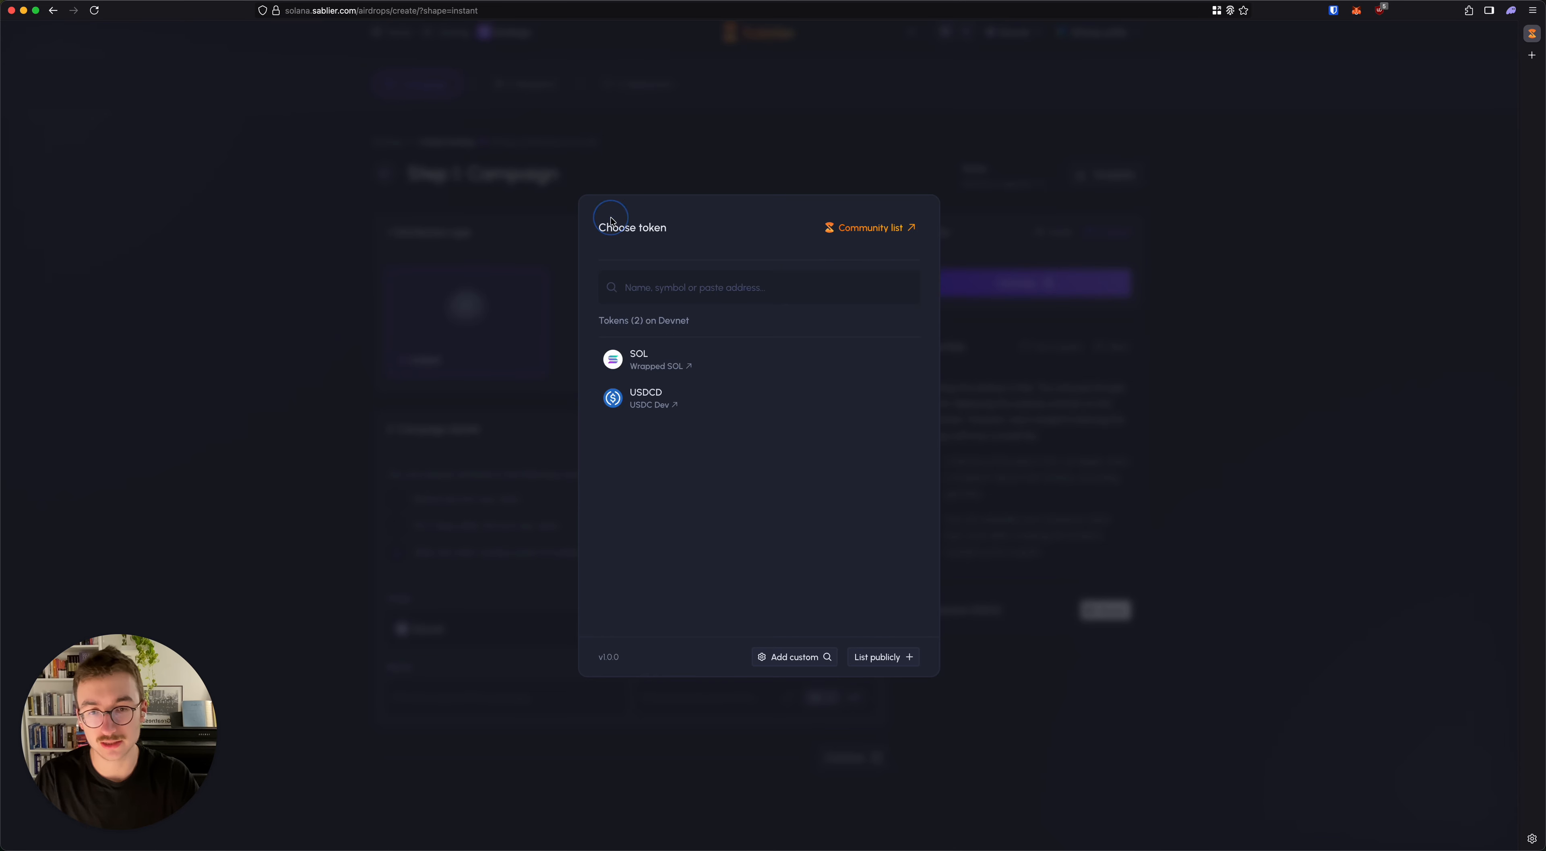
{"action": "left_click", "coordinate": [793, 657]}
{"action": "left_click", "coordinate": [663, 343]}
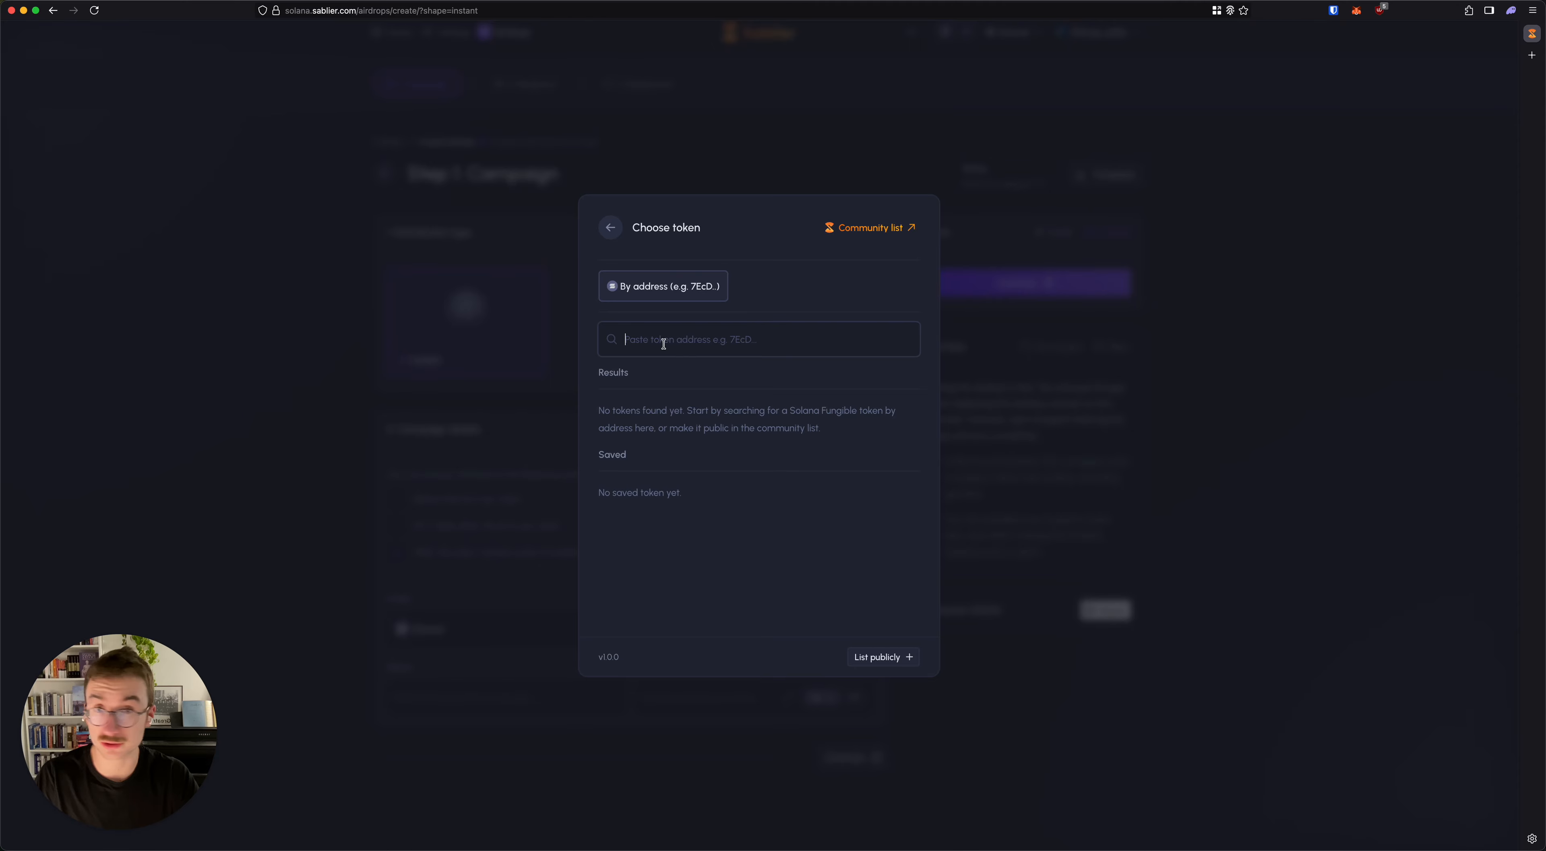
{"action": "left_click", "coordinate": [602, 224]}
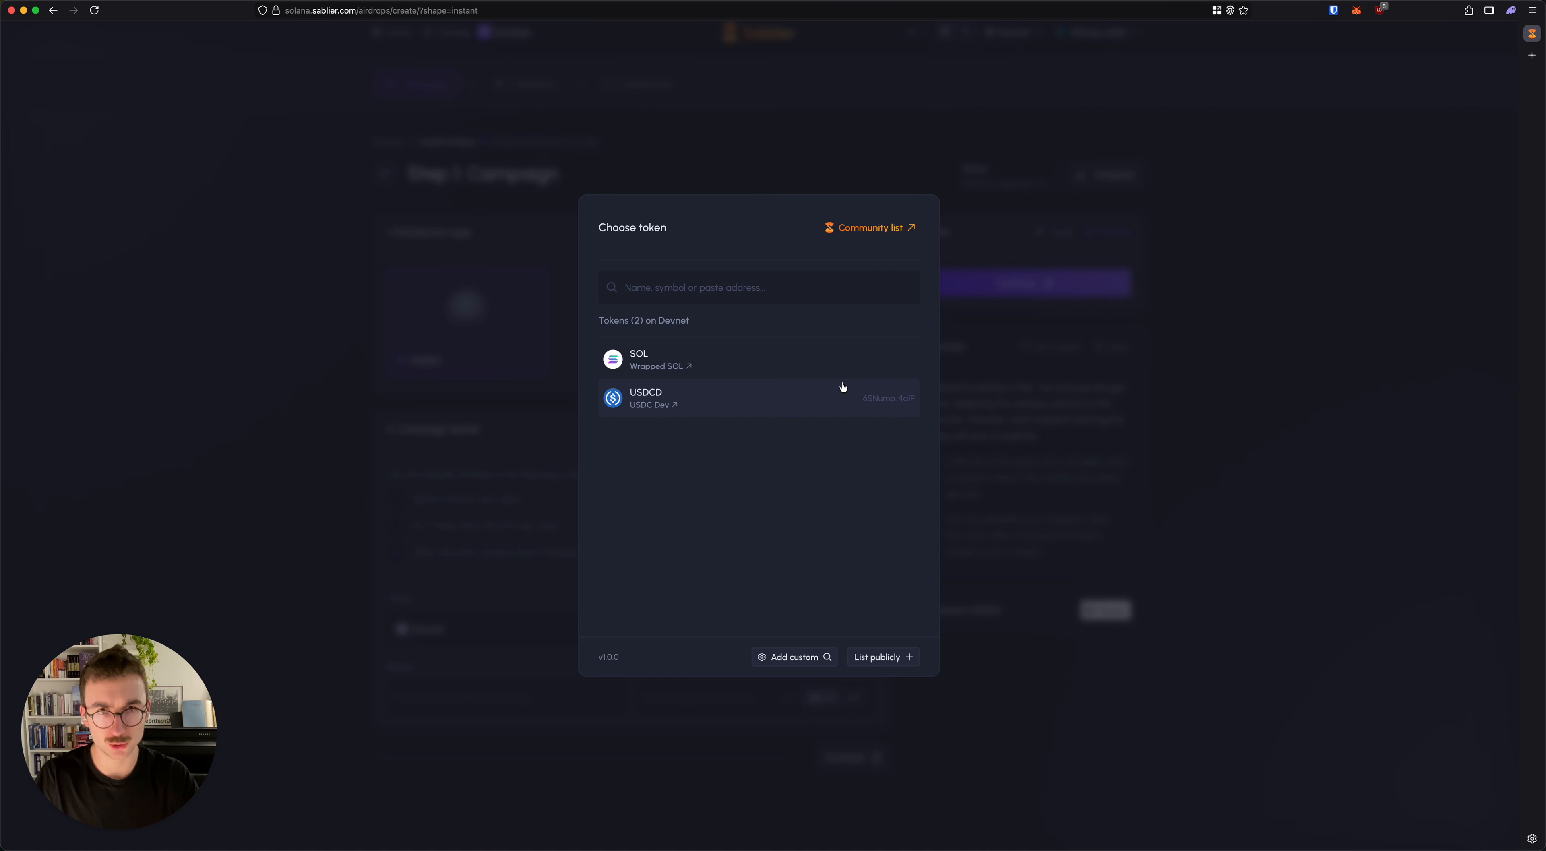
{"action": "left_click", "coordinate": [831, 392]}
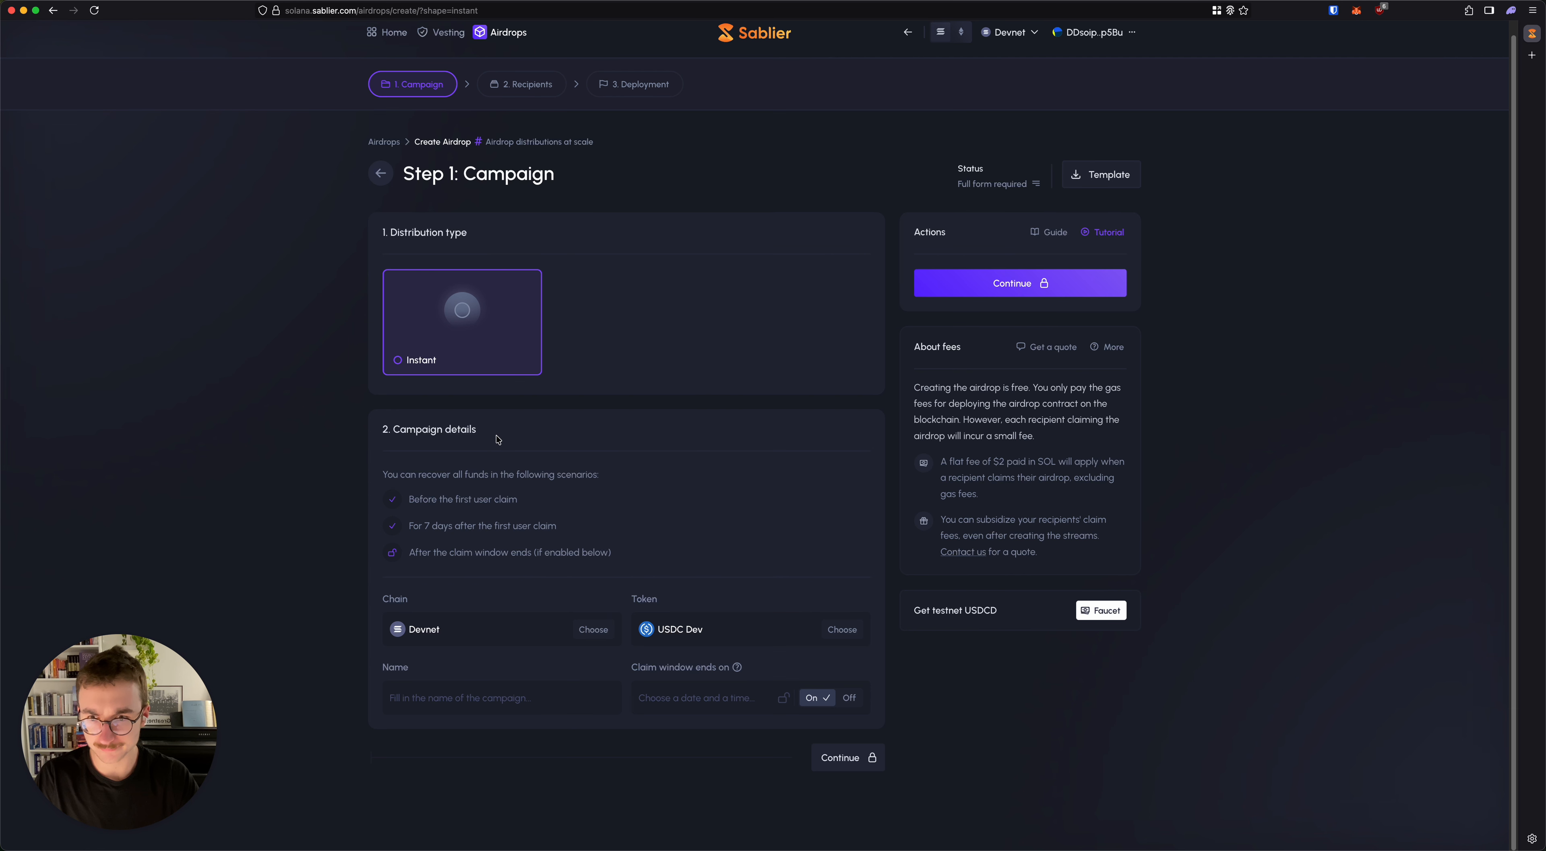
Step: Name the airdrop campaign "Max Is Mega Awesome"
{"action": "type", "text": "Max"}
{"action": "key", "text": "BackSpace"}
{"action": "key", "text": "BackSpace"}
{"action": "type", "text": "Is Mega Ae"}
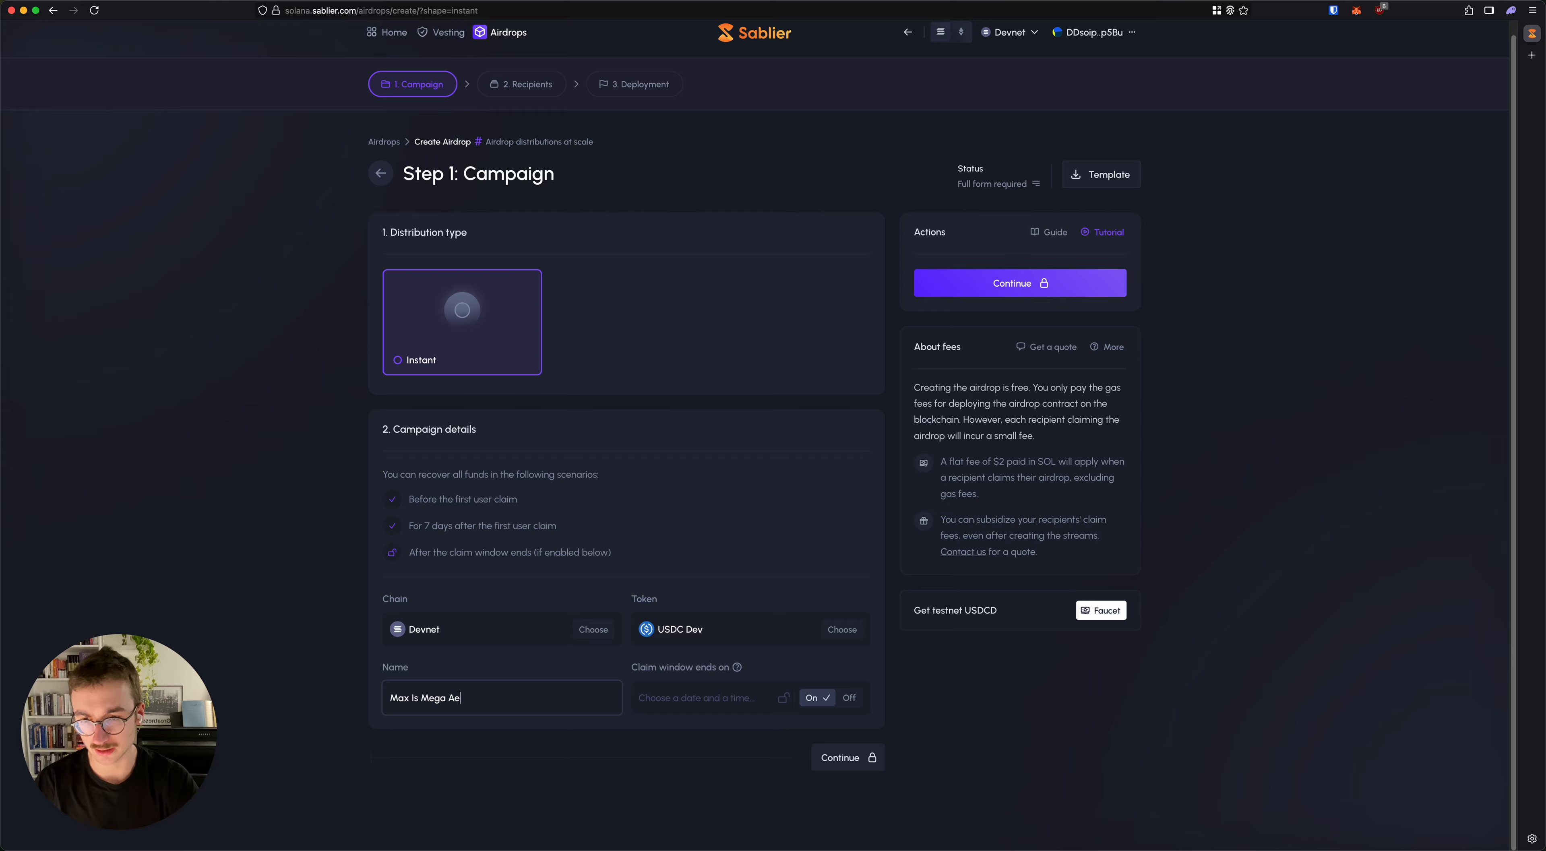
{"action": "key", "text": "BackSpace"}
{"action": "type", "text": "wesome"}
{"action": "left_click", "coordinate": [345, 652]}
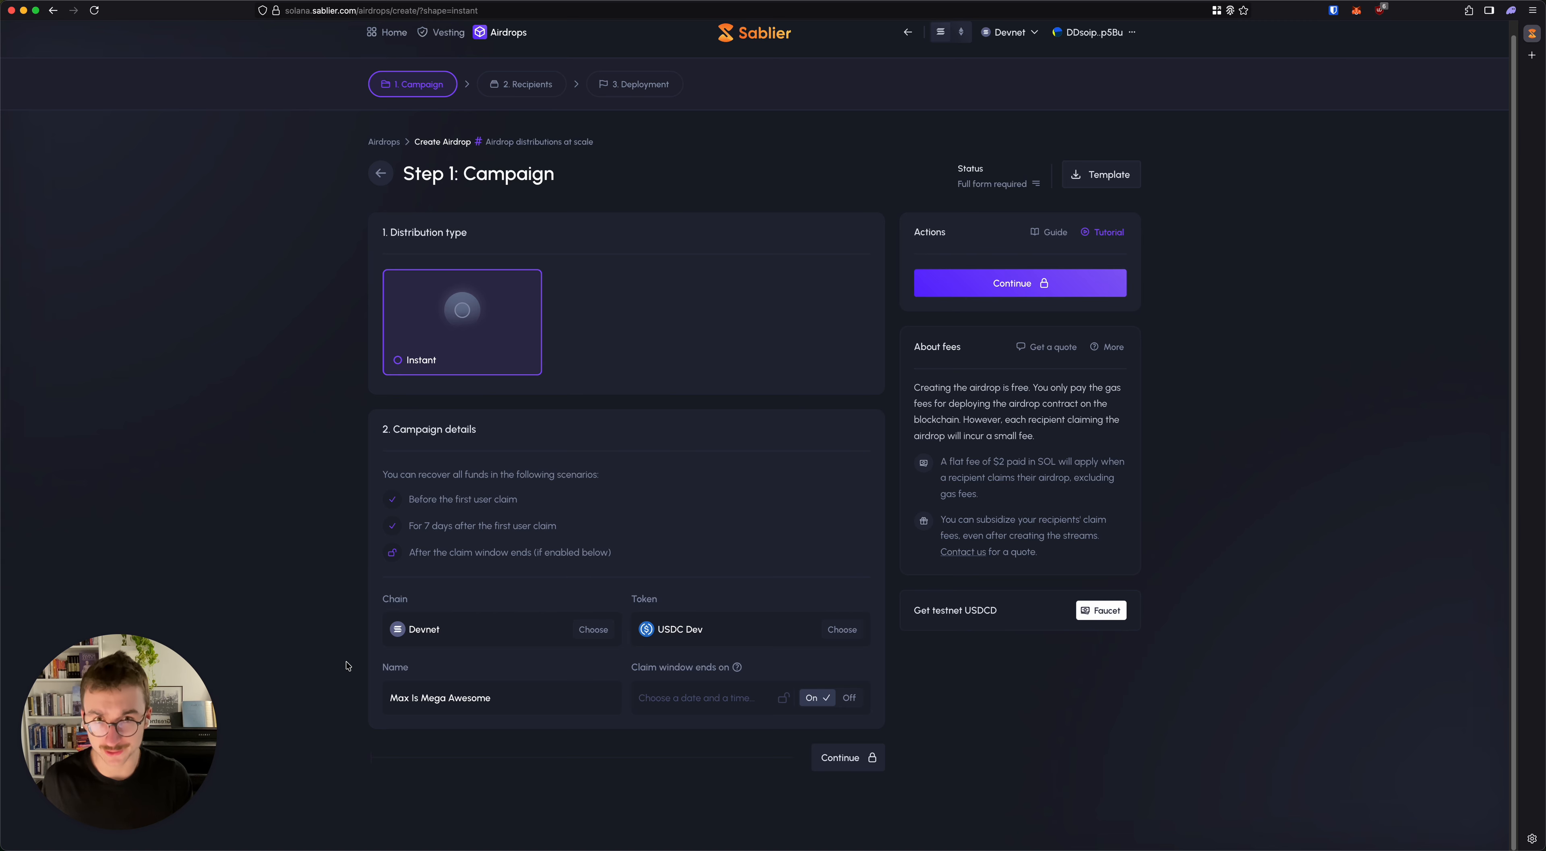
Step: Set the claim window to end on Oct 07 '25 at 9:21 pm, and switch the claim window end off and on again
{"action": "left_click", "coordinate": [697, 698]}
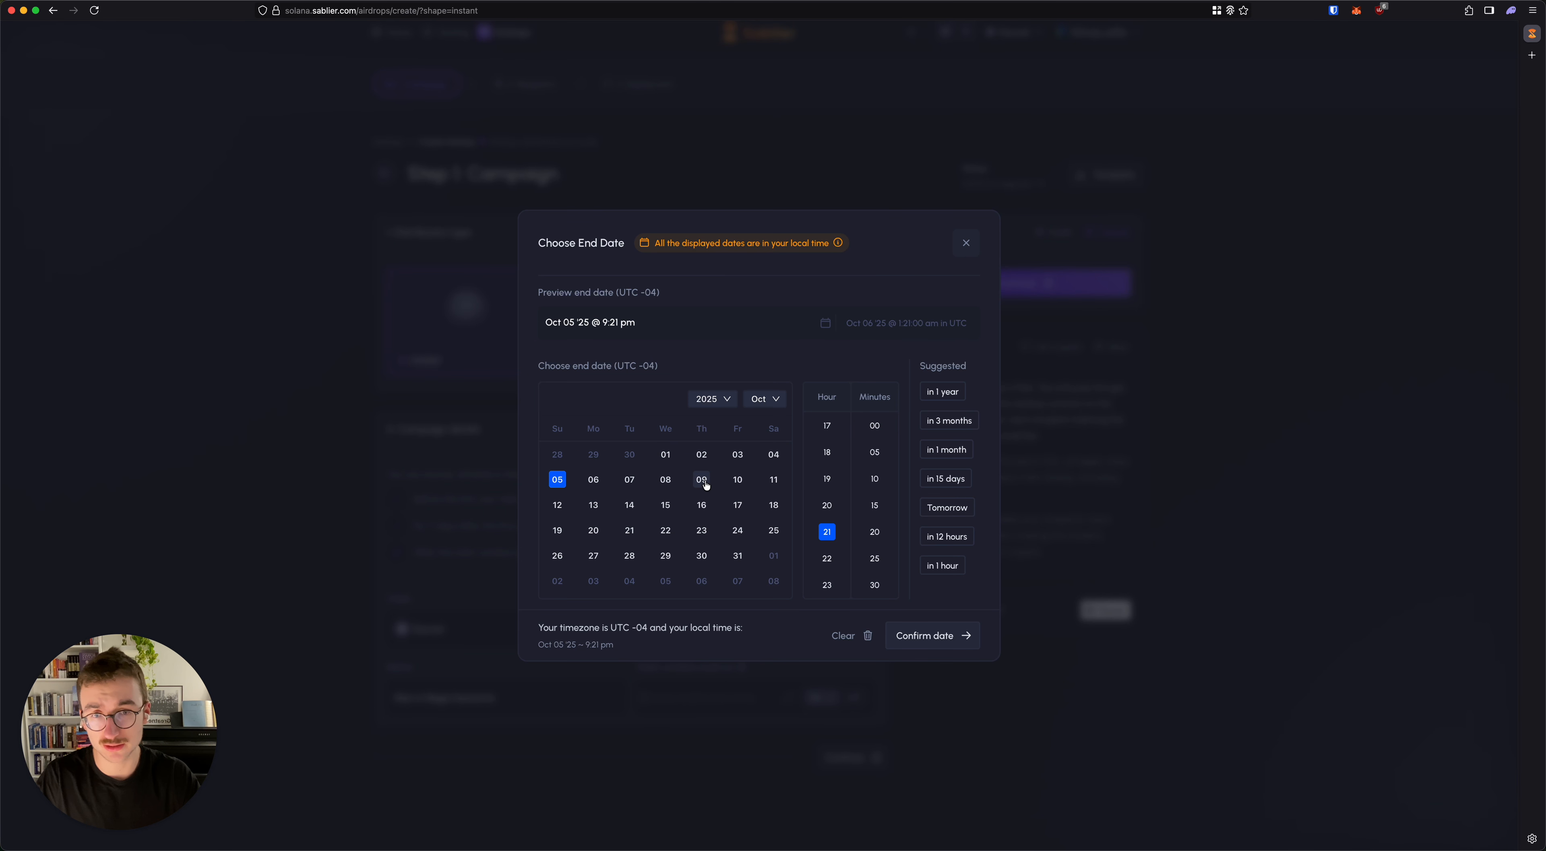
{"action": "left_click", "coordinate": [627, 480]}
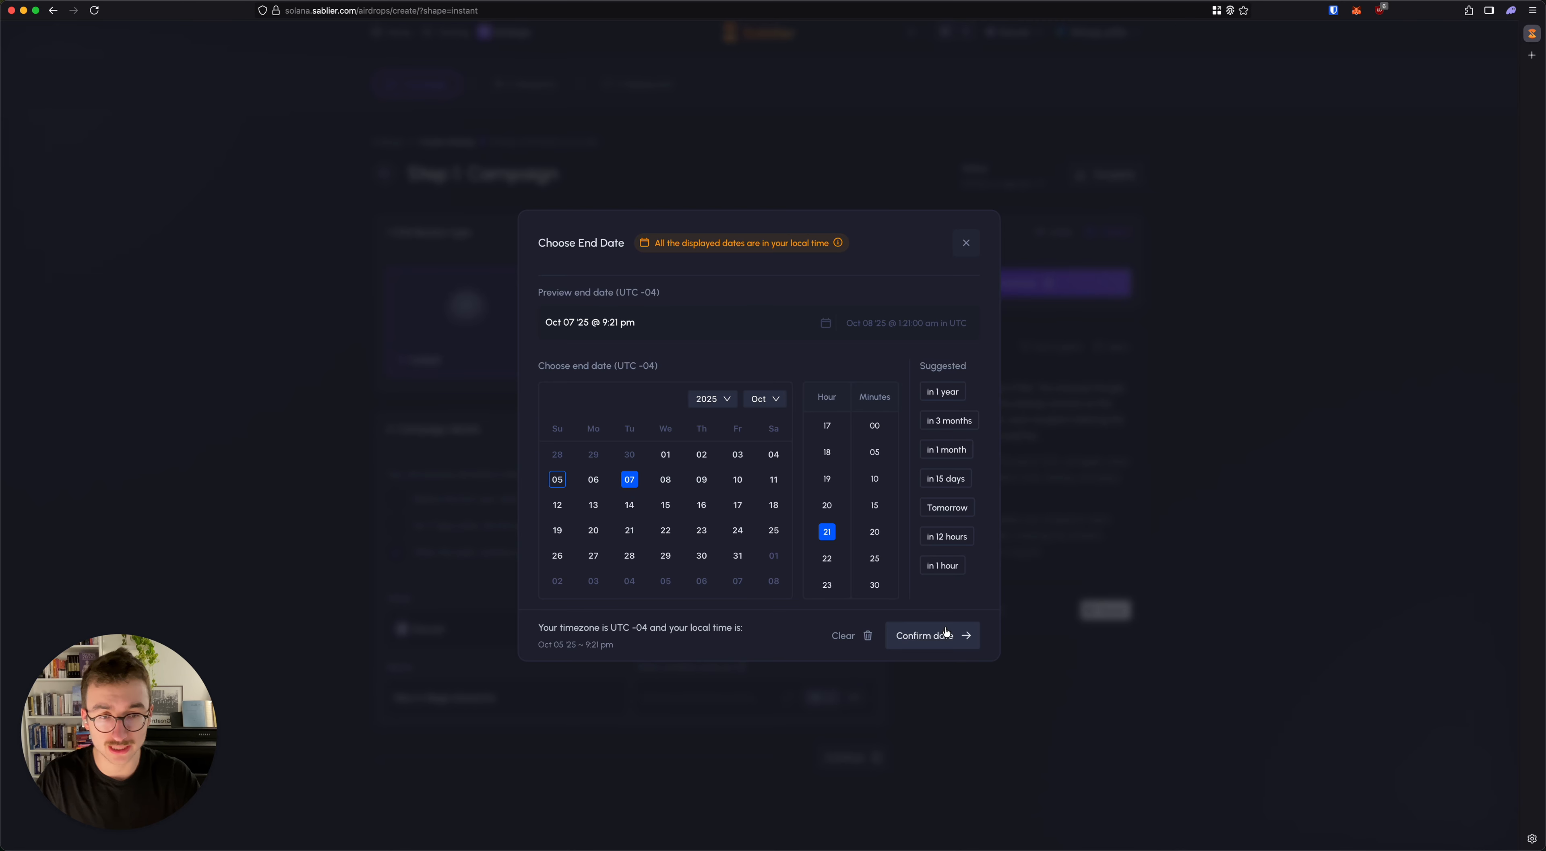
{"action": "left_click", "coordinate": [943, 635]}
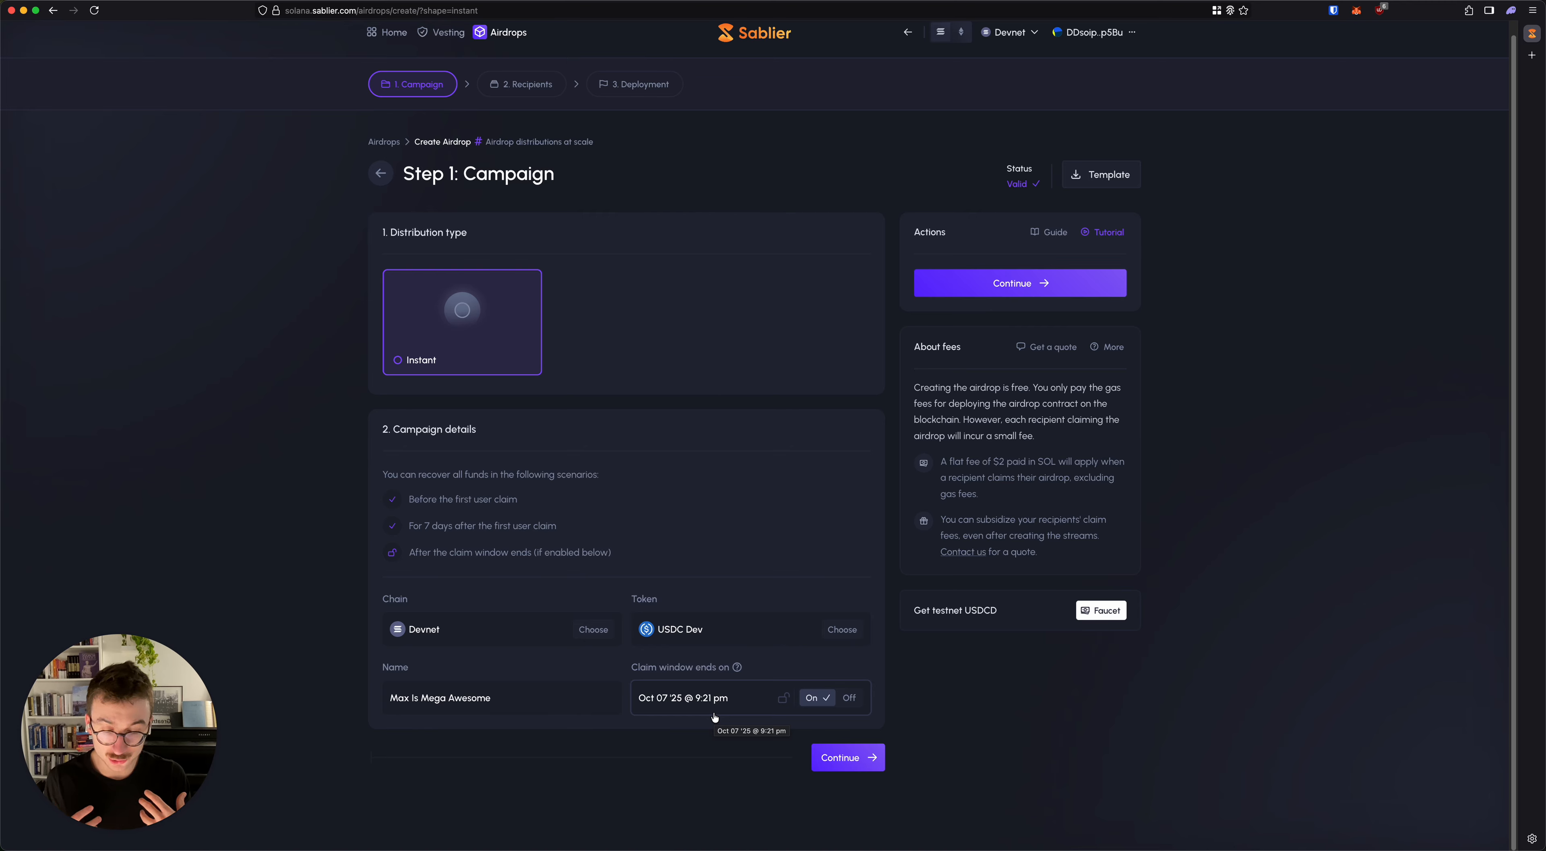
{"action": "left_click", "coordinate": [849, 698]}
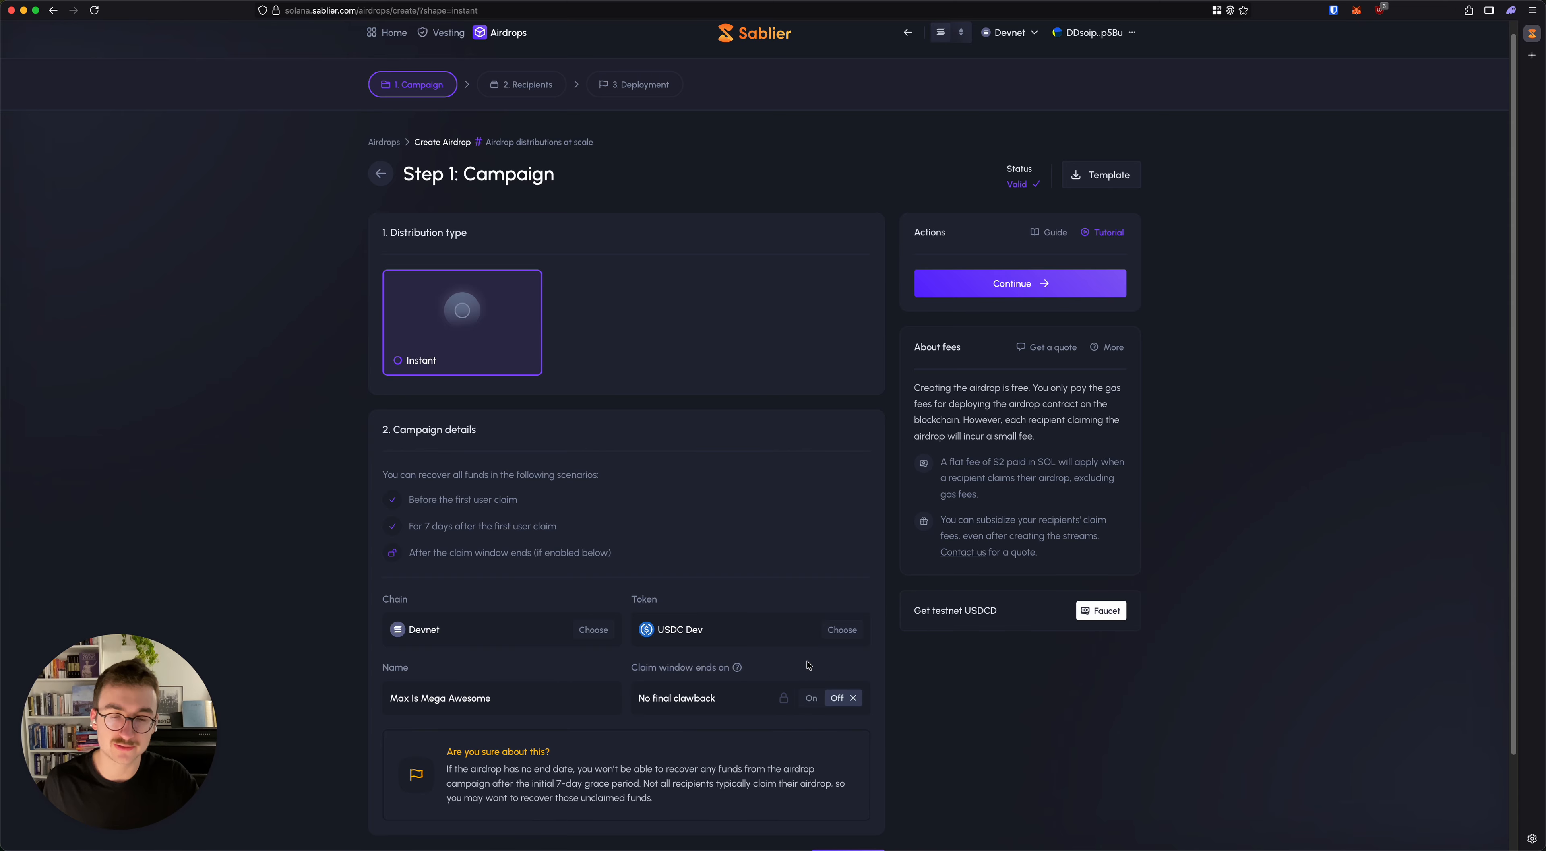
{"action": "left_click", "coordinate": [819, 699]}
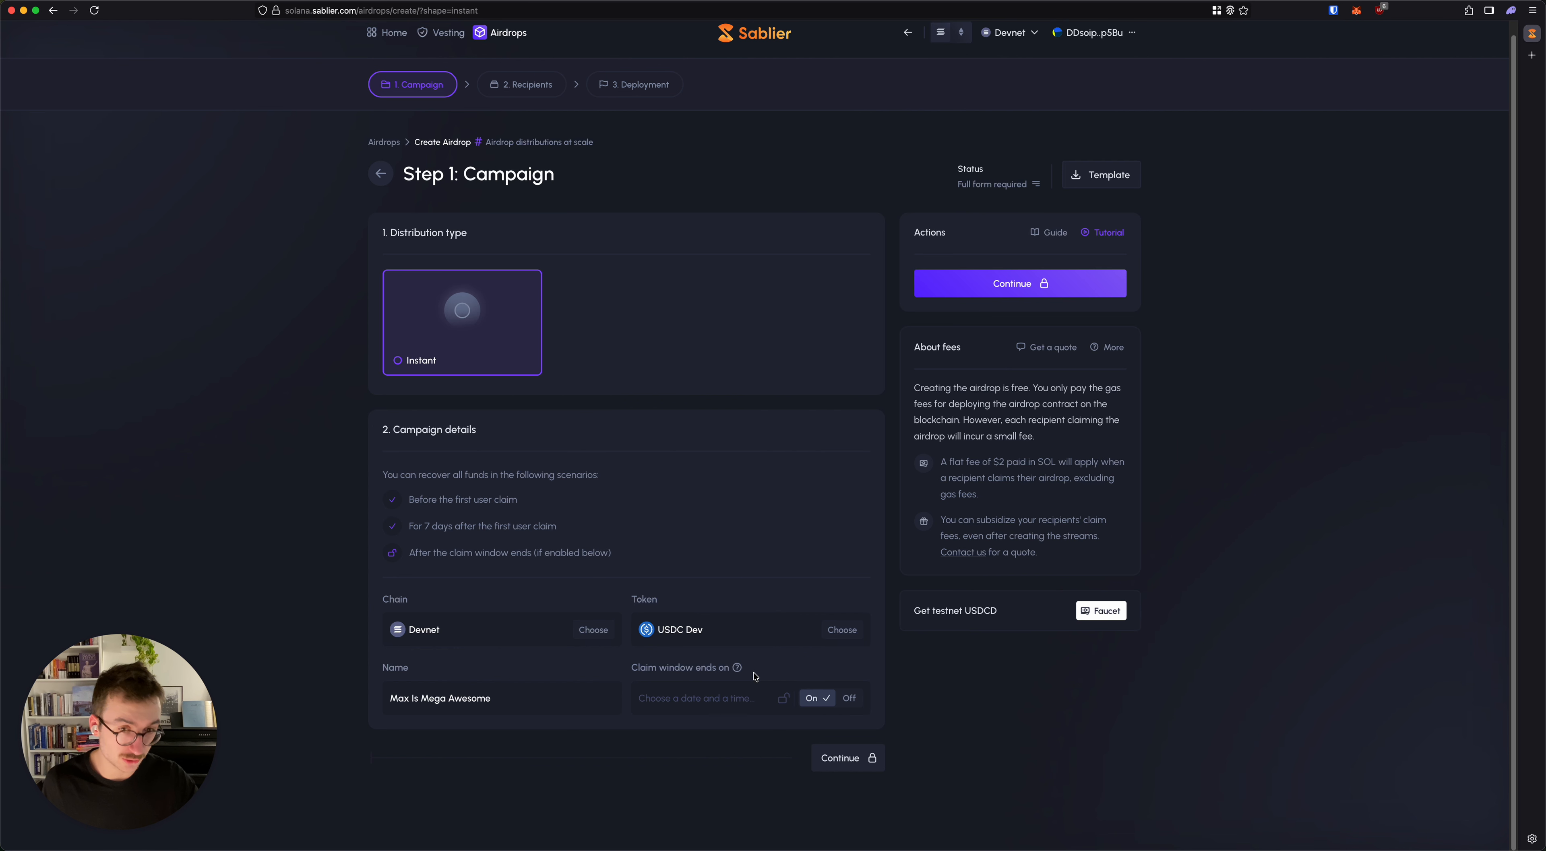
Step: Set the claim window to end on Oct 07 '25 at 9:23 pm and continue to the Recipients step
{"action": "left_click", "coordinate": [749, 693]}
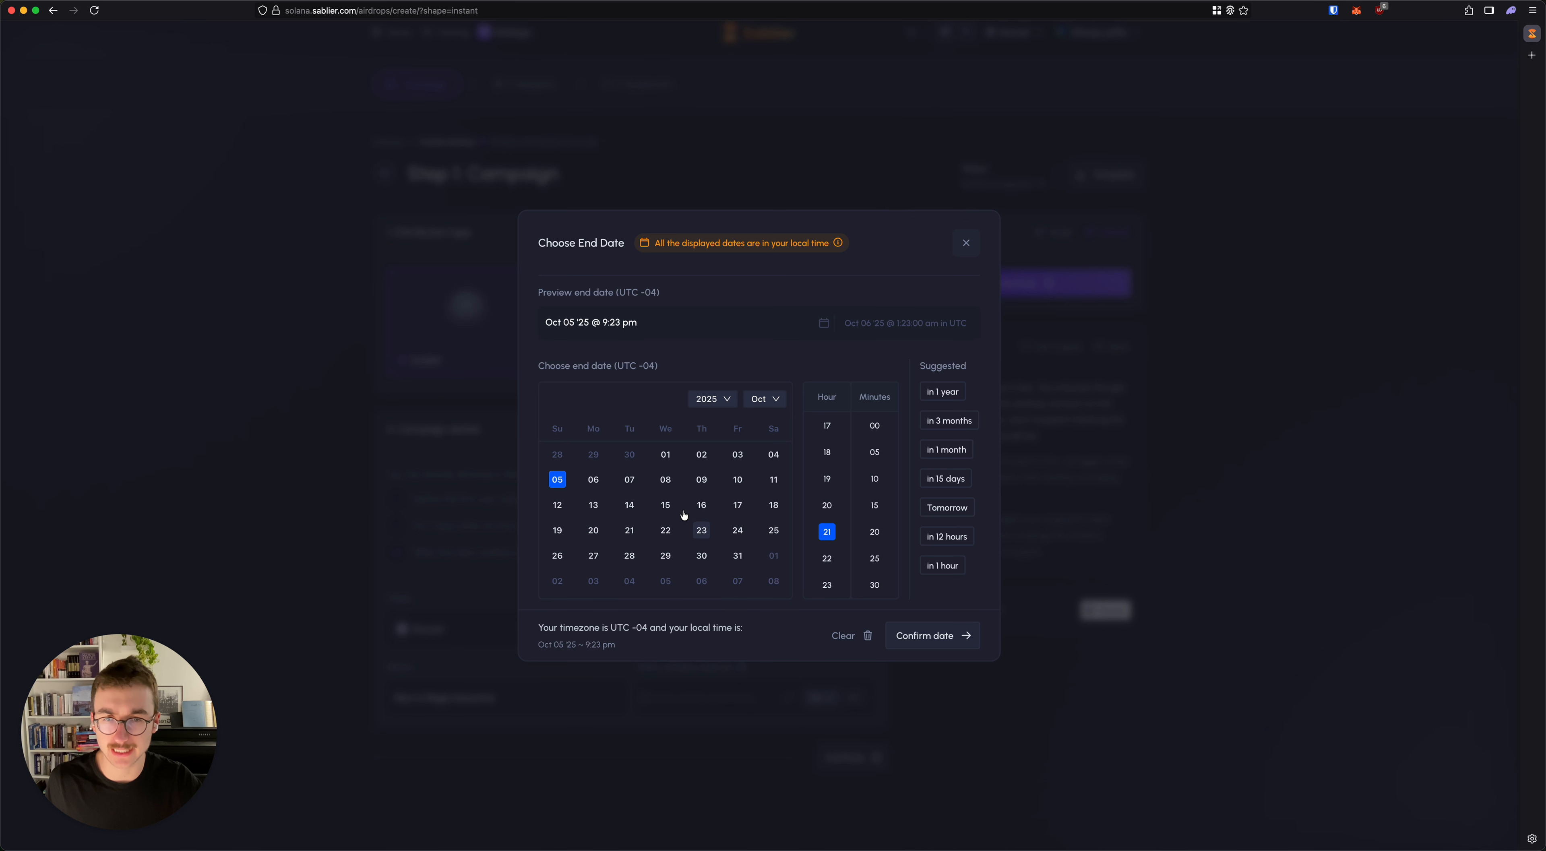
{"action": "left_click", "coordinate": [629, 481]}
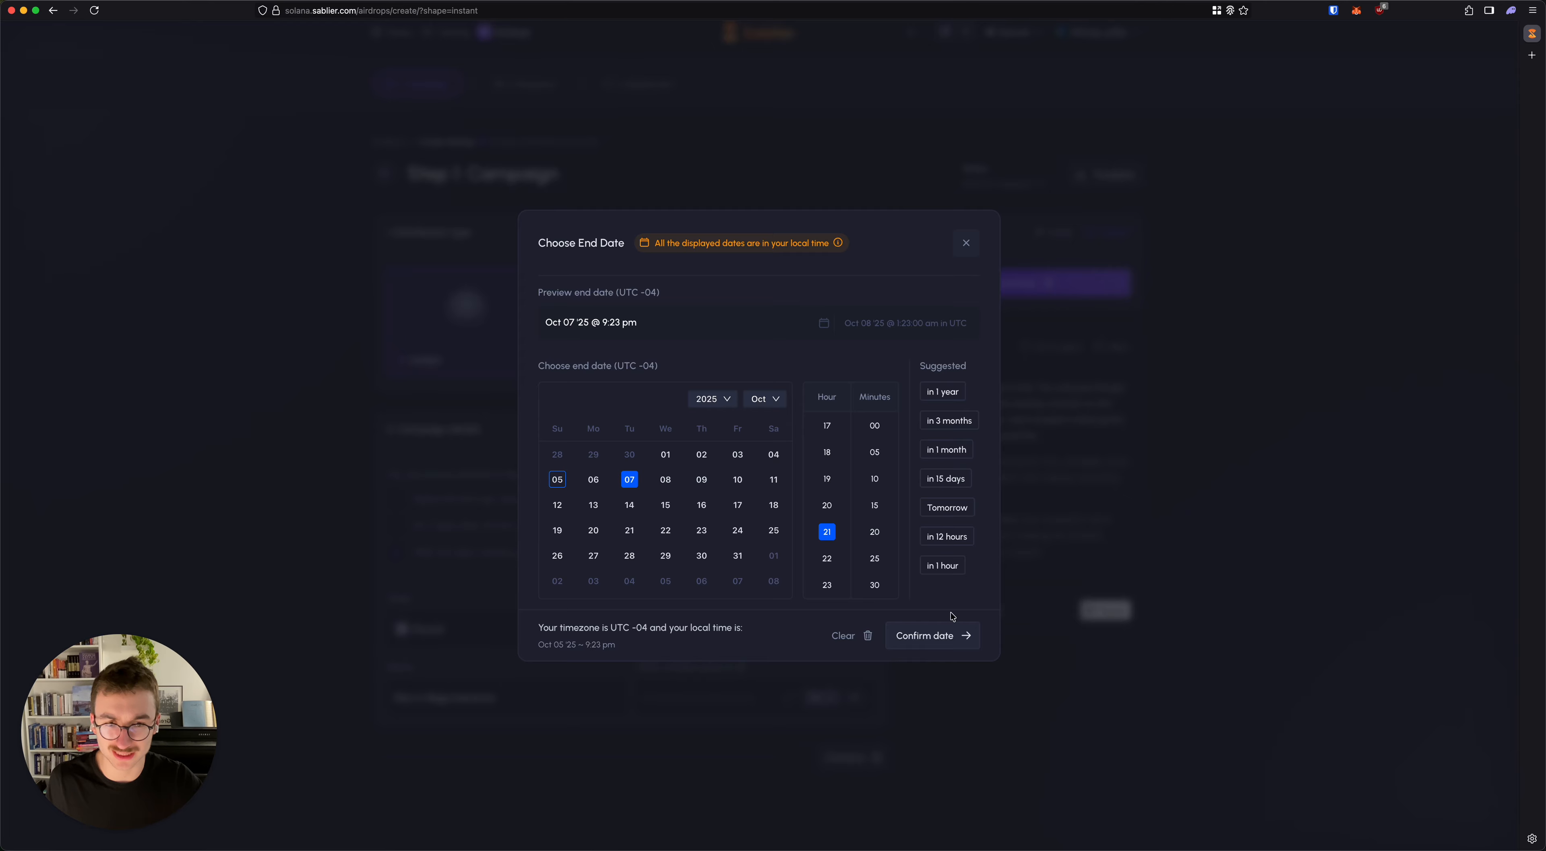
{"action": "left_click", "coordinate": [950, 631]}
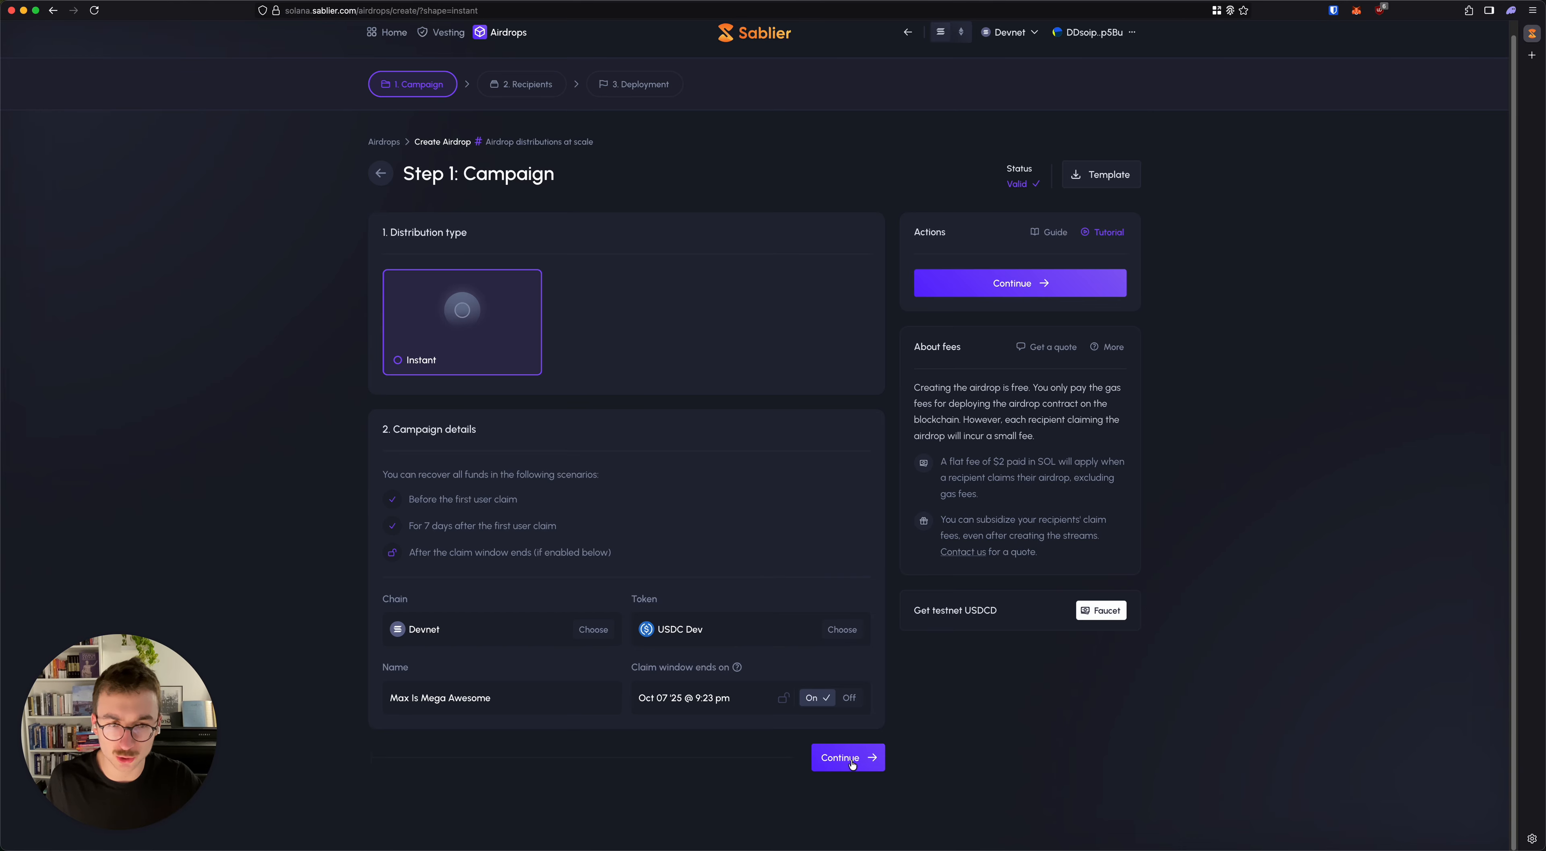
{"action": "left_click", "coordinate": [852, 764]}
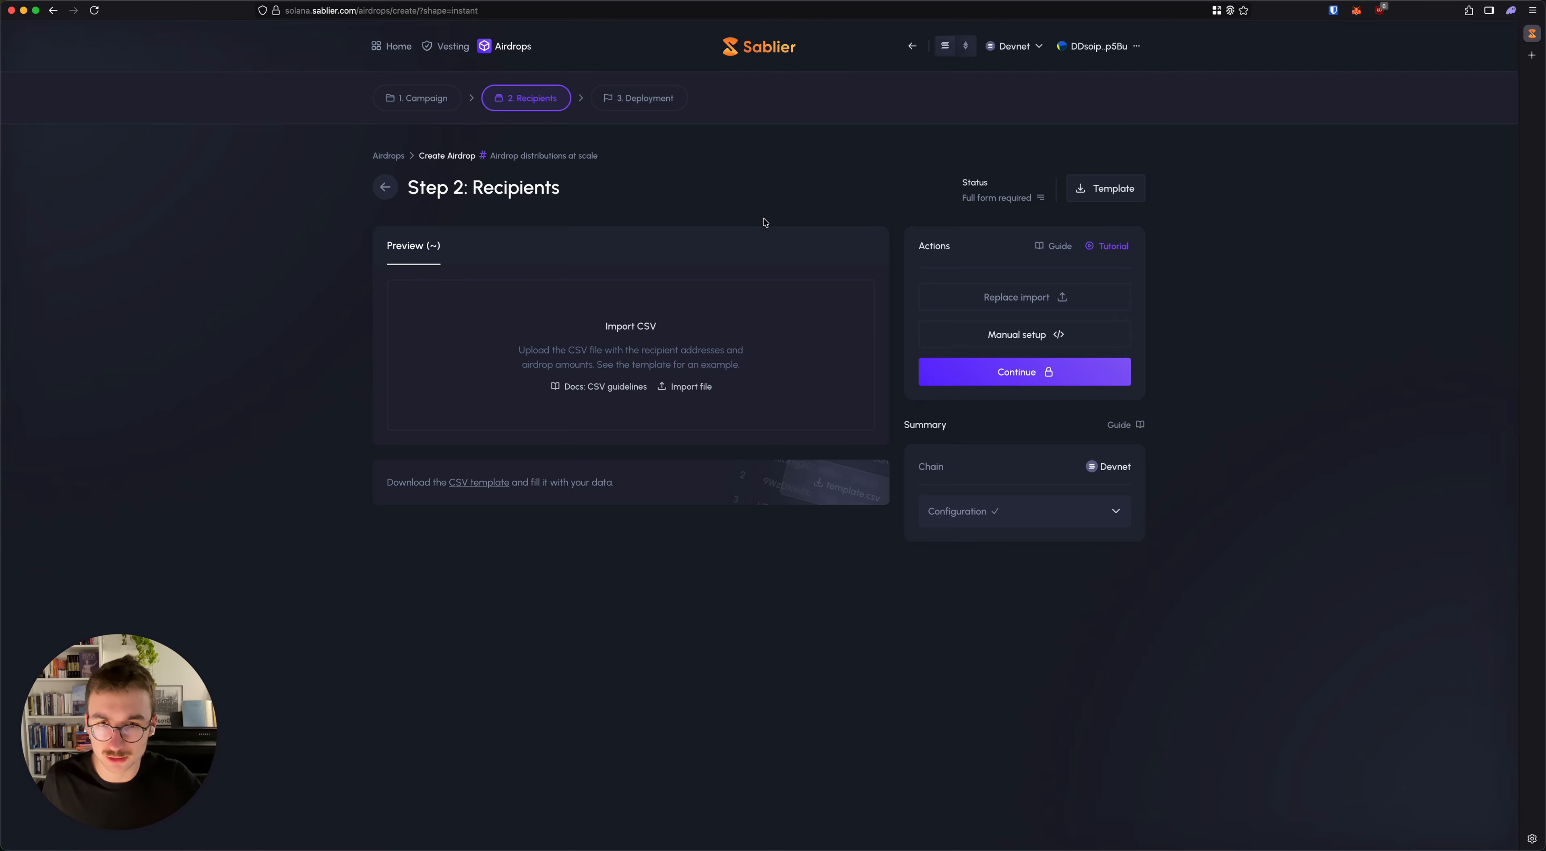
Step: Import and parse airdrop-template-solana.csv as the recipient list, and continue to the Deployment step
{"action": "left_click", "coordinate": [630, 329]}
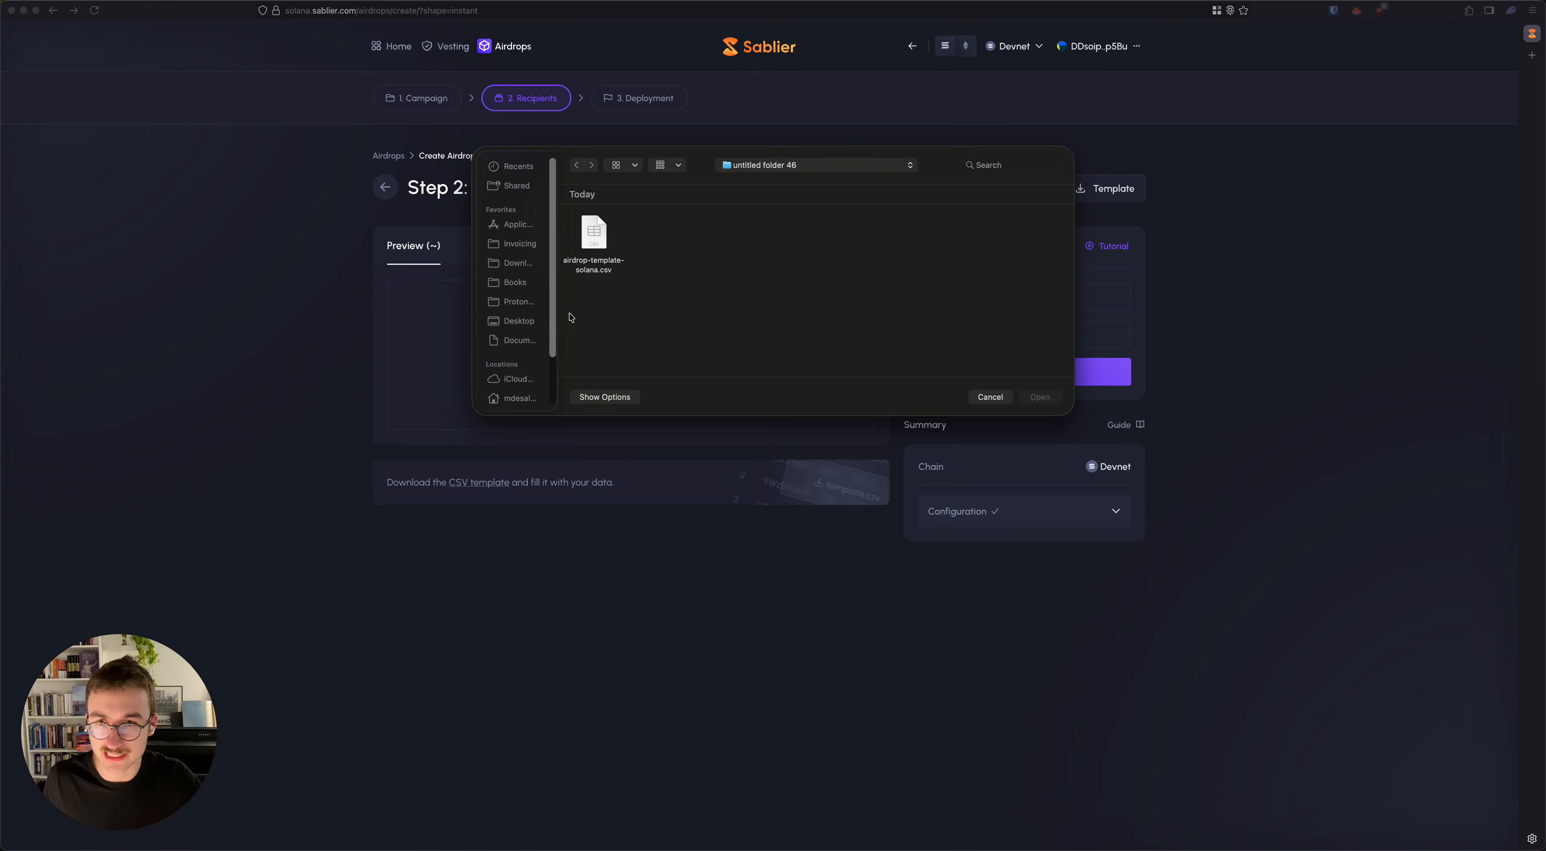
{"action": "left_click", "coordinate": [593, 232]}
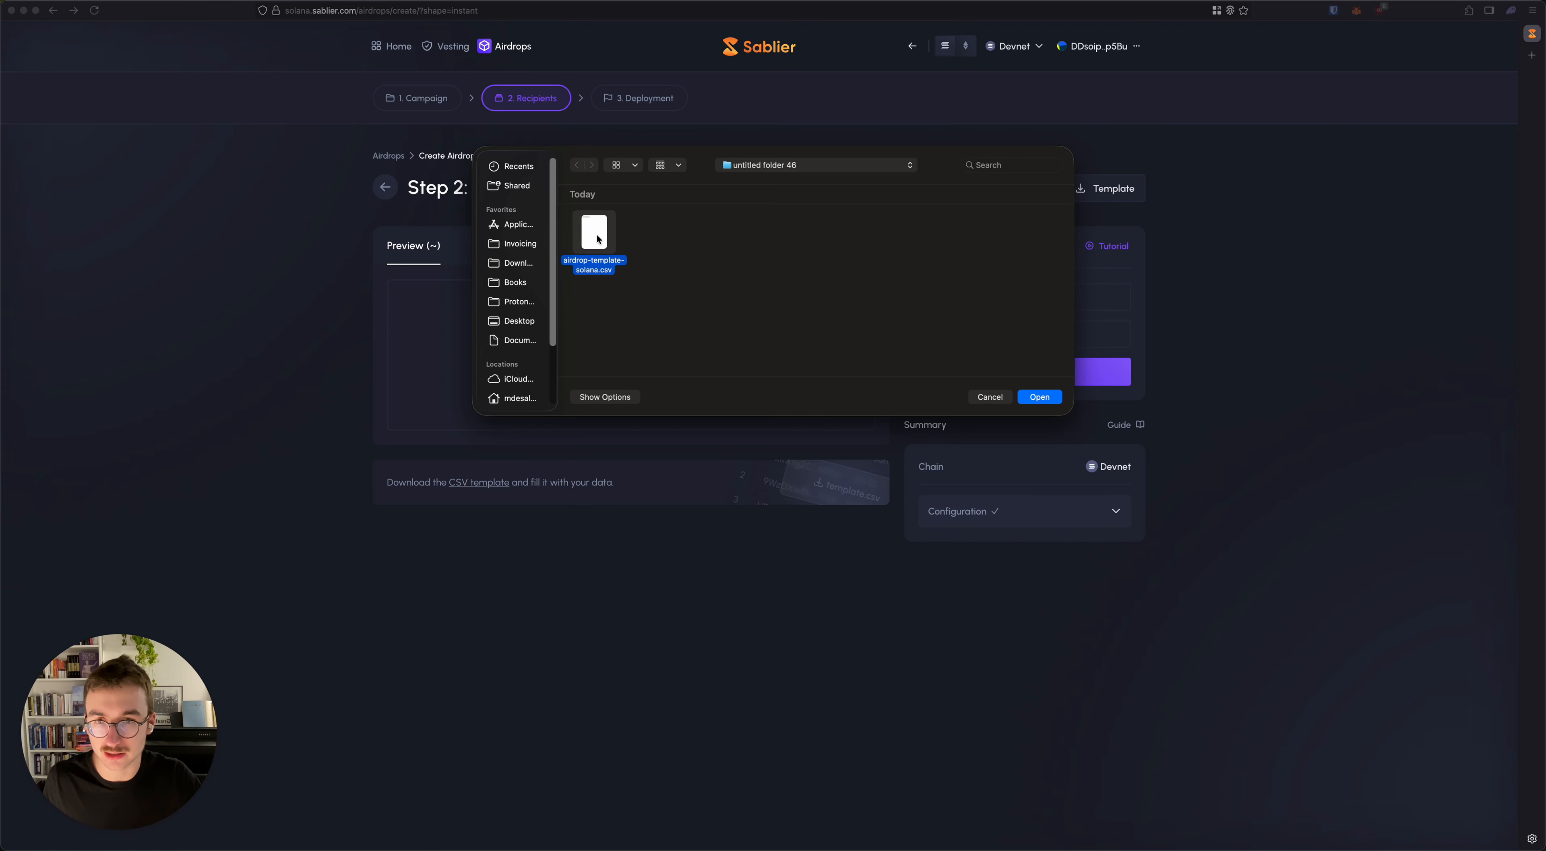
{"action": "double_click", "coordinate": [595, 234]}
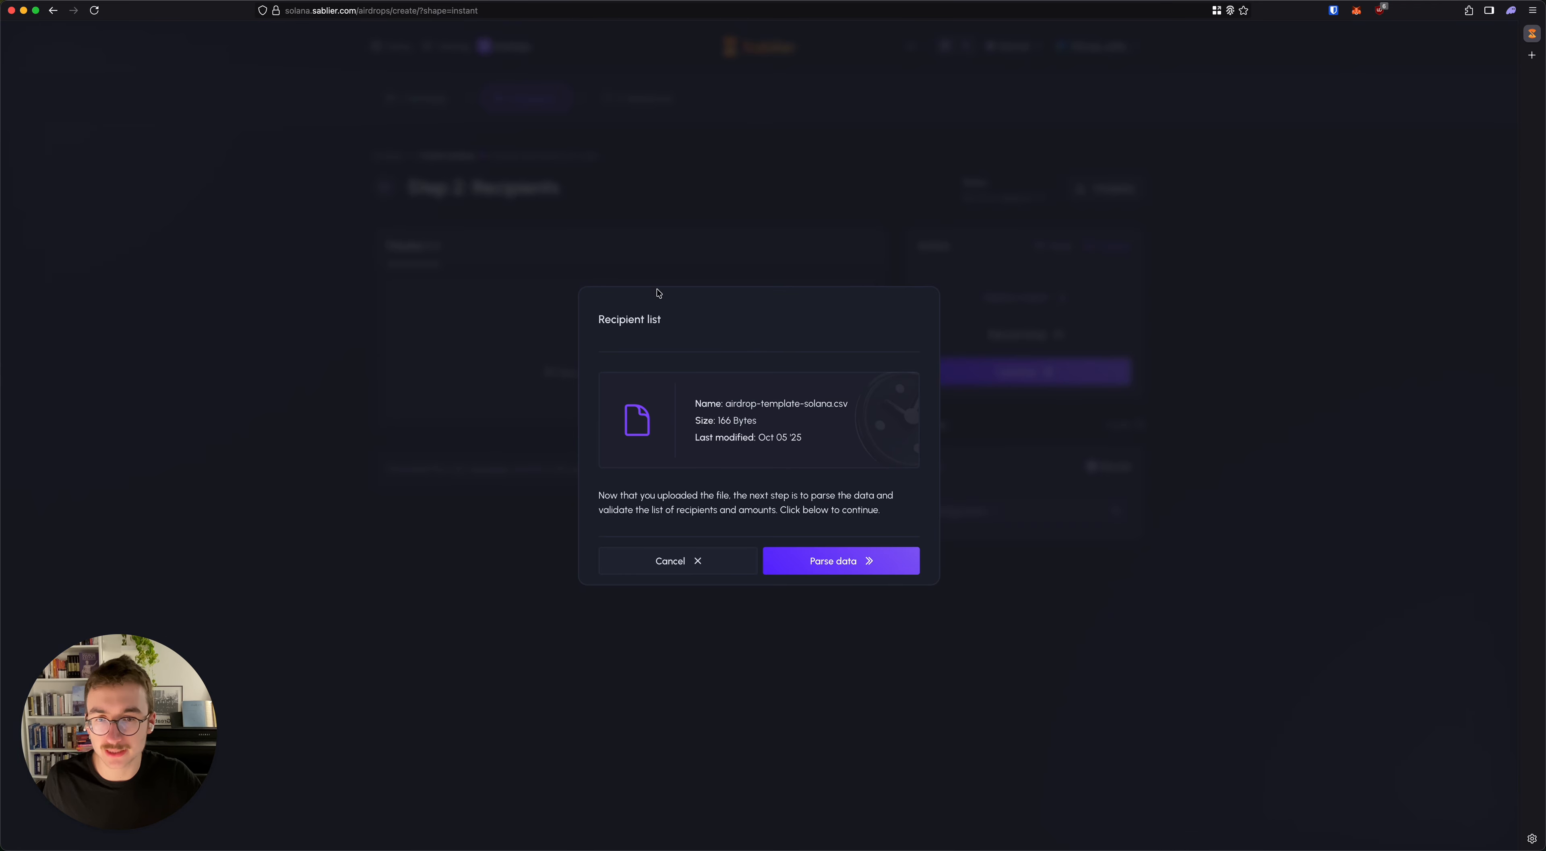
{"action": "left_click", "coordinate": [847, 564]}
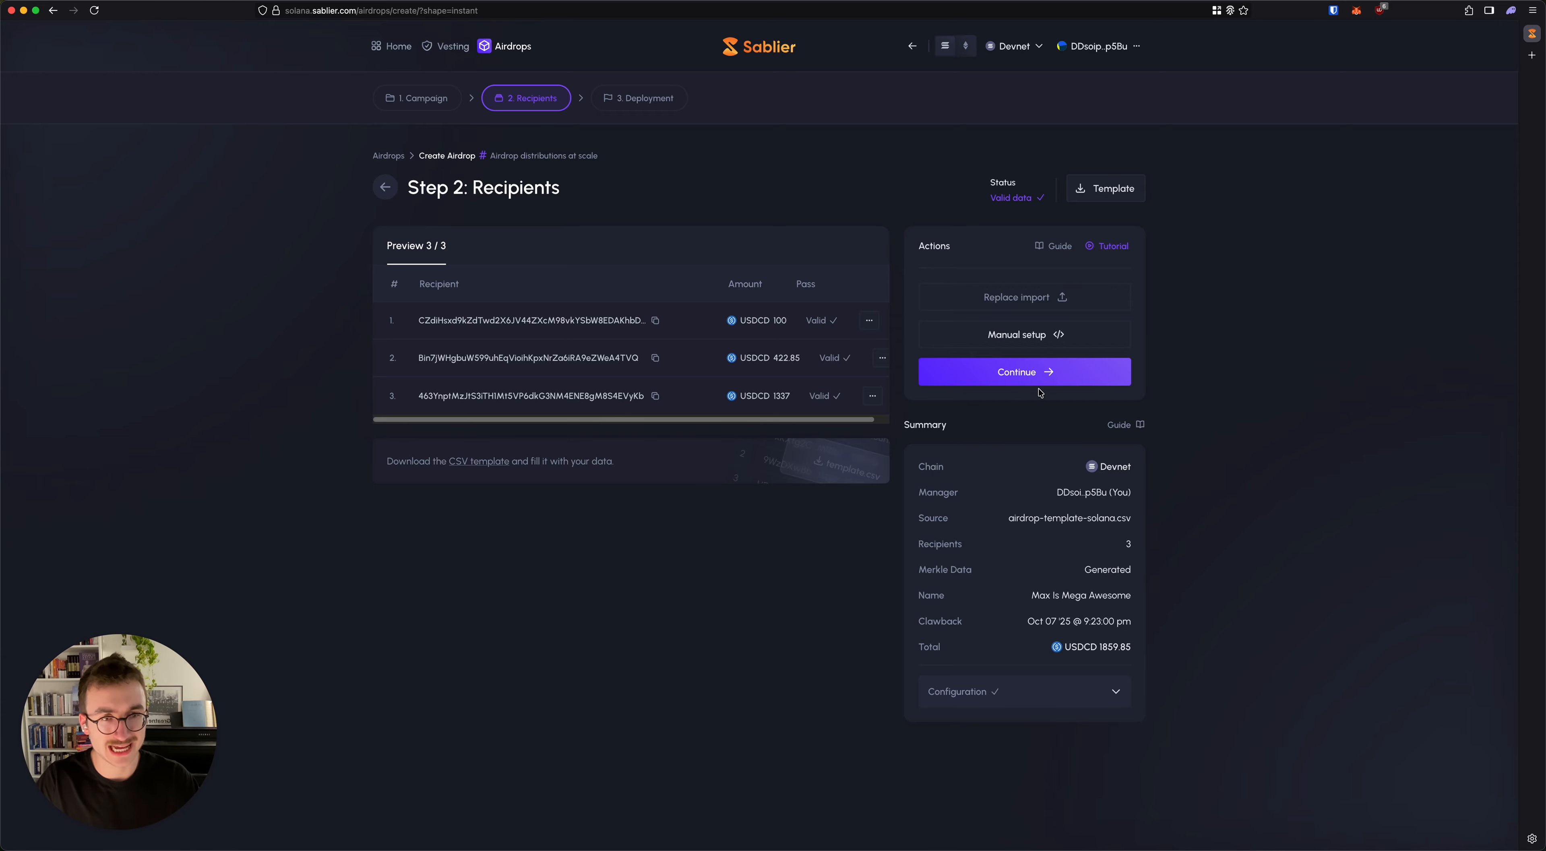
{"action": "left_click", "coordinate": [1028, 373]}
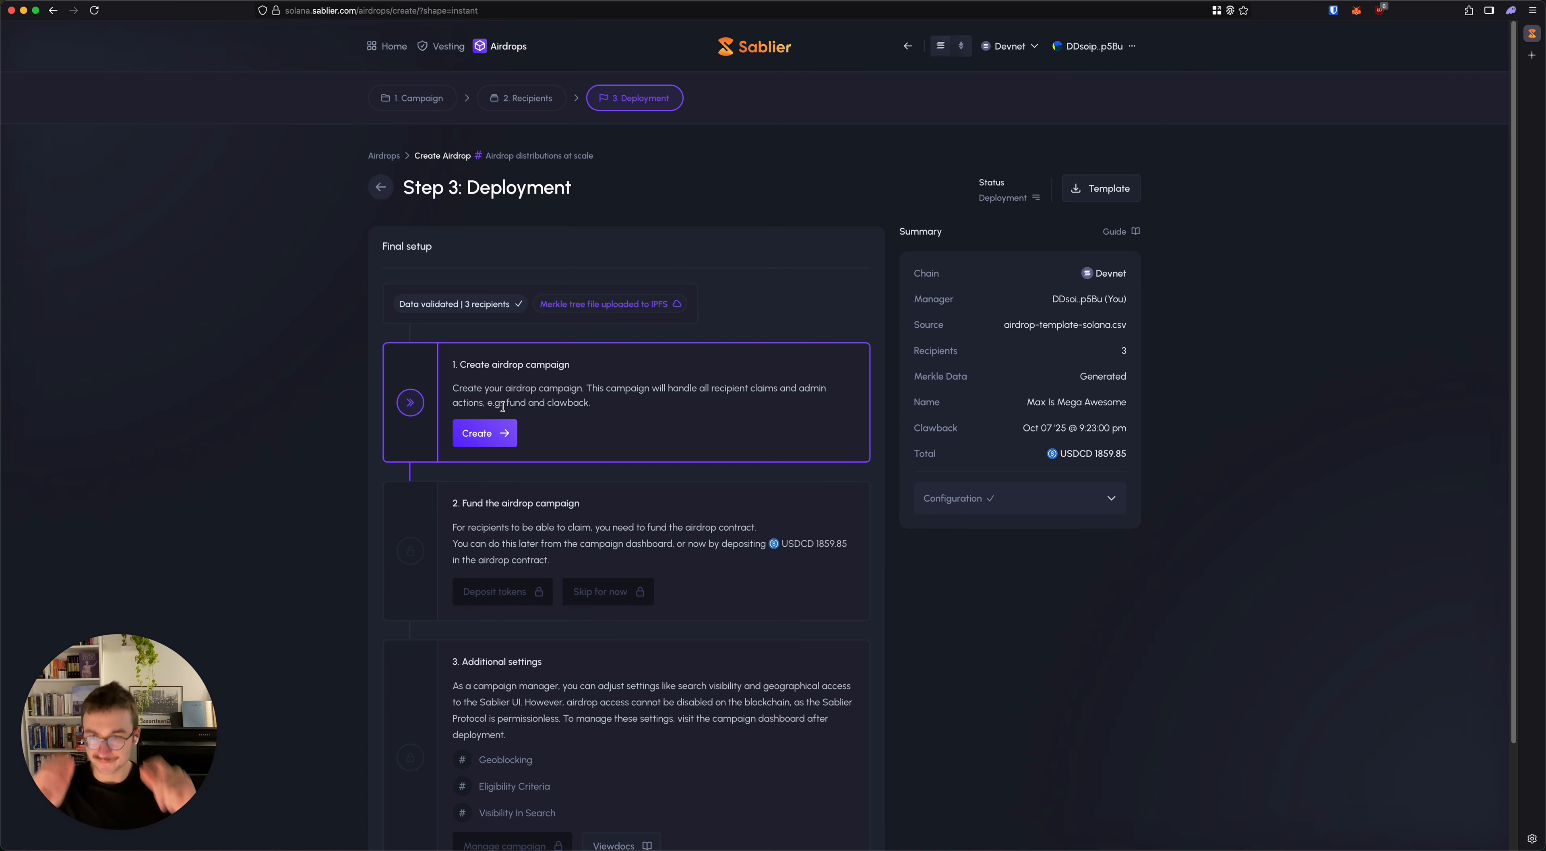
Step: Create the airdrop campaign, approve its transaction in the Phantom wallet, and continue to the funding stage
{"action": "left_click", "coordinate": [491, 433]}
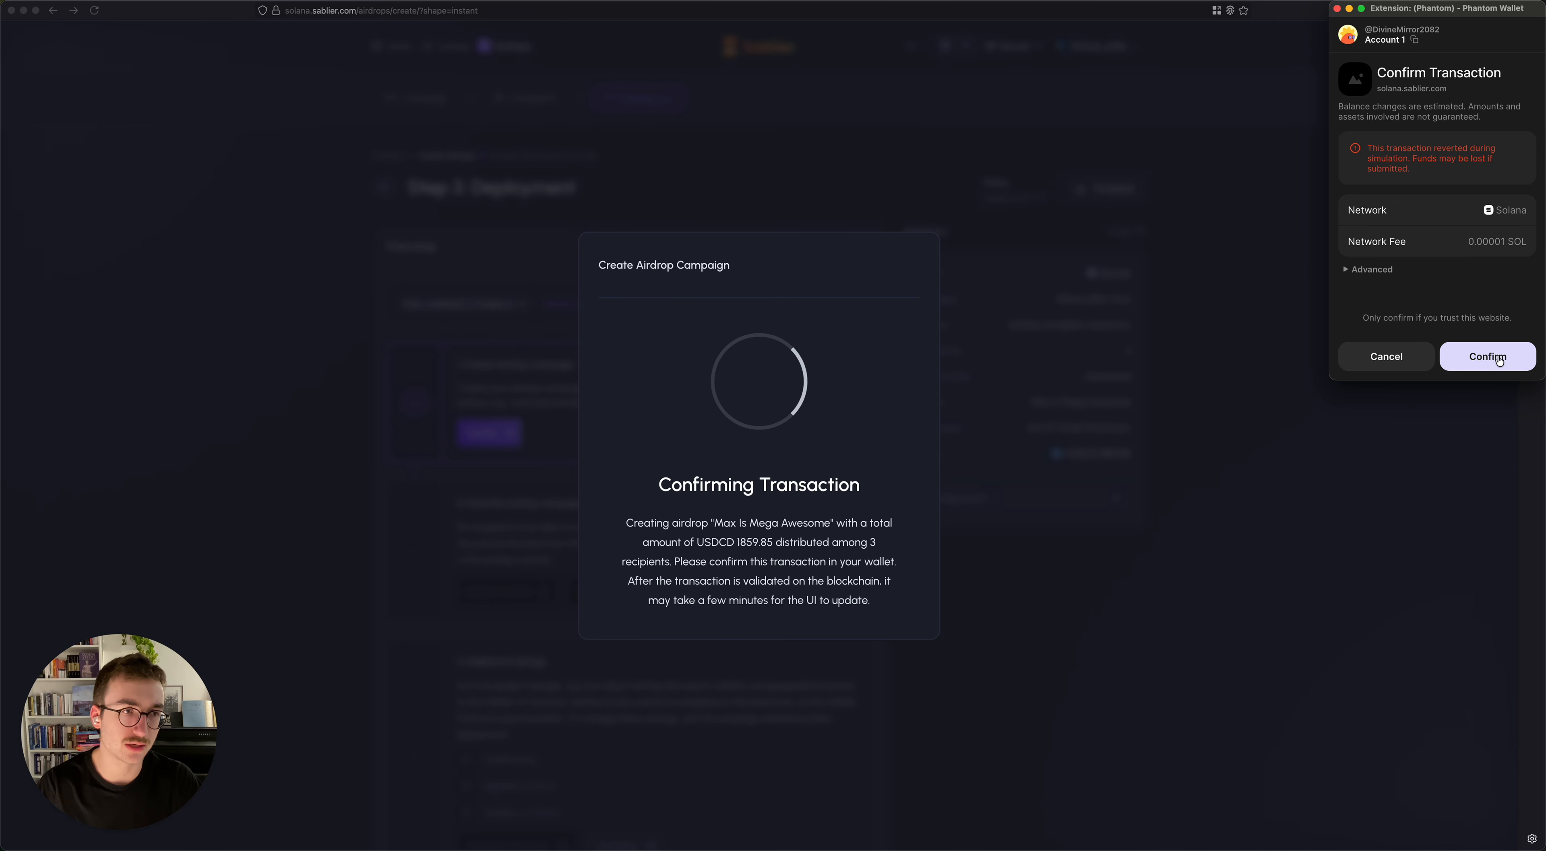
{"action": "left_click", "coordinate": [1504, 358]}
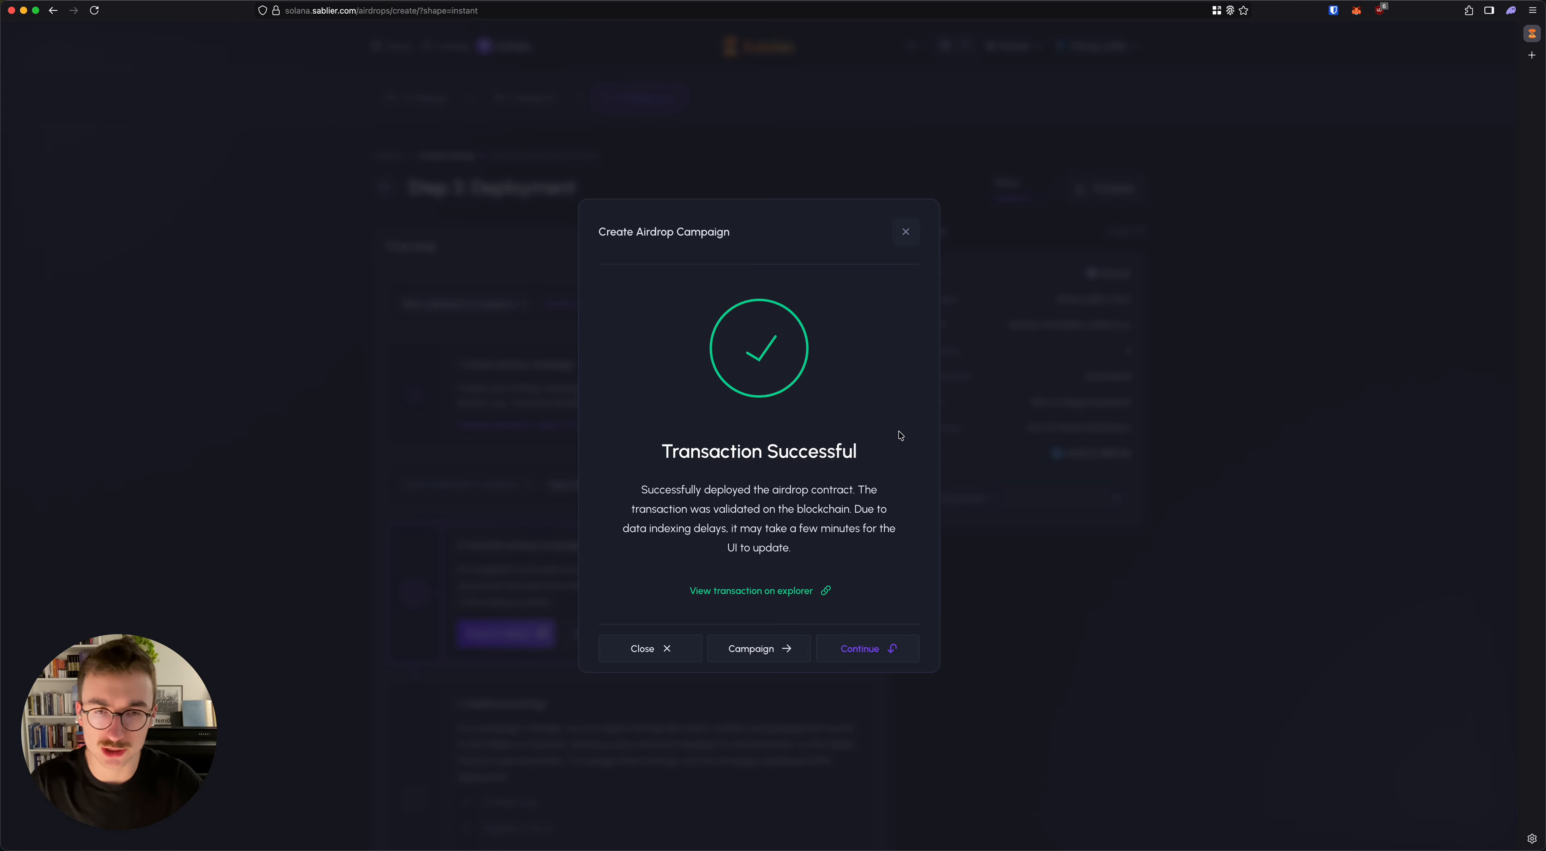
{"action": "left_click", "coordinate": [890, 647]}
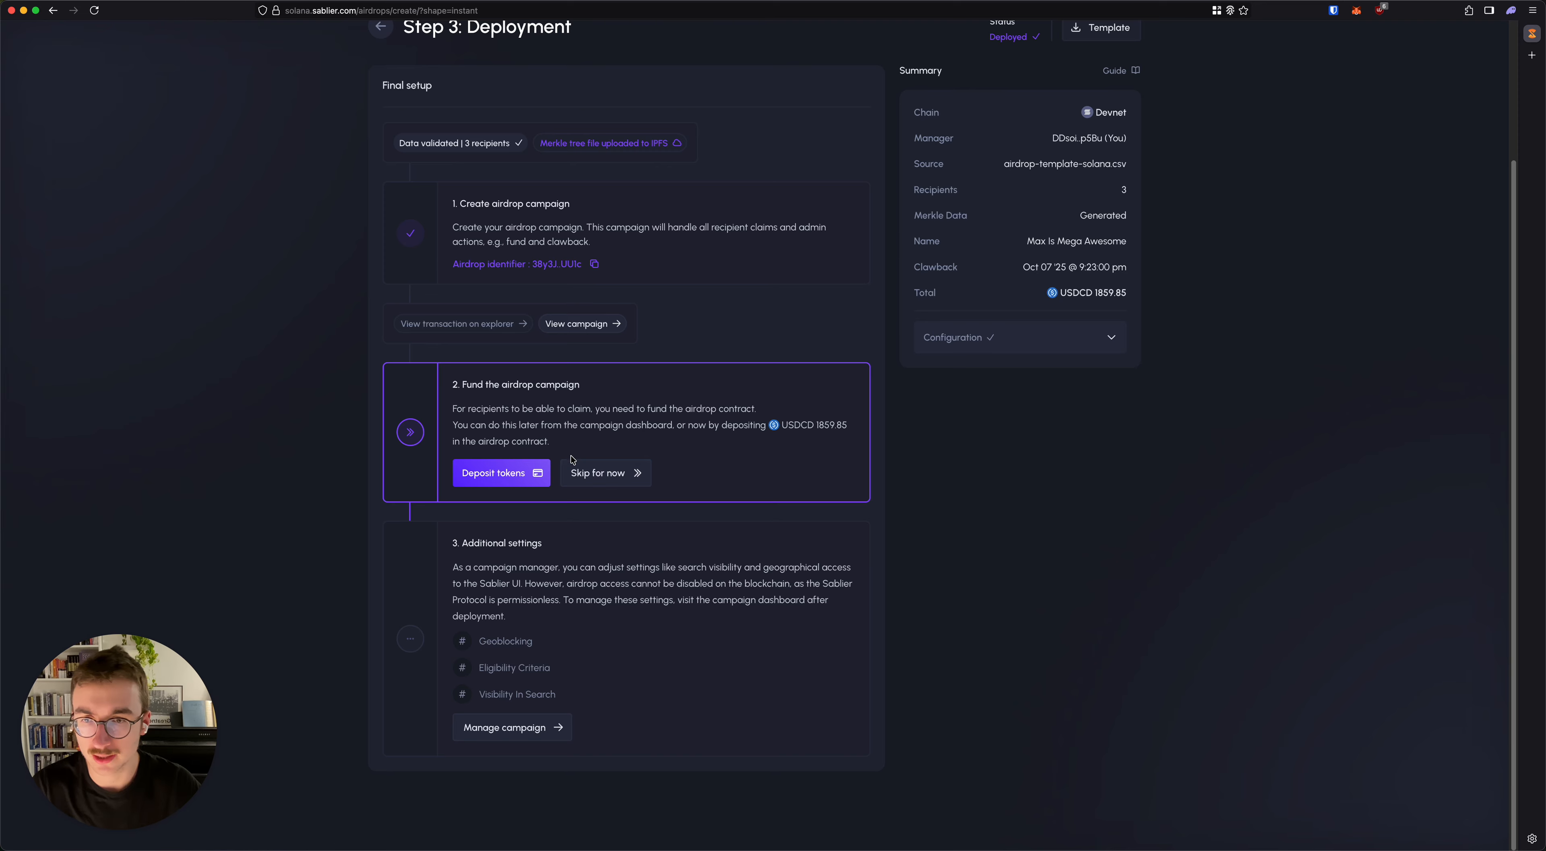
Step: Fund the campaign with the maximum 1859.85 USDCD, approving the deposit in the Phantom wallet, and open the campaign's page
{"action": "left_click", "coordinate": [497, 478]}
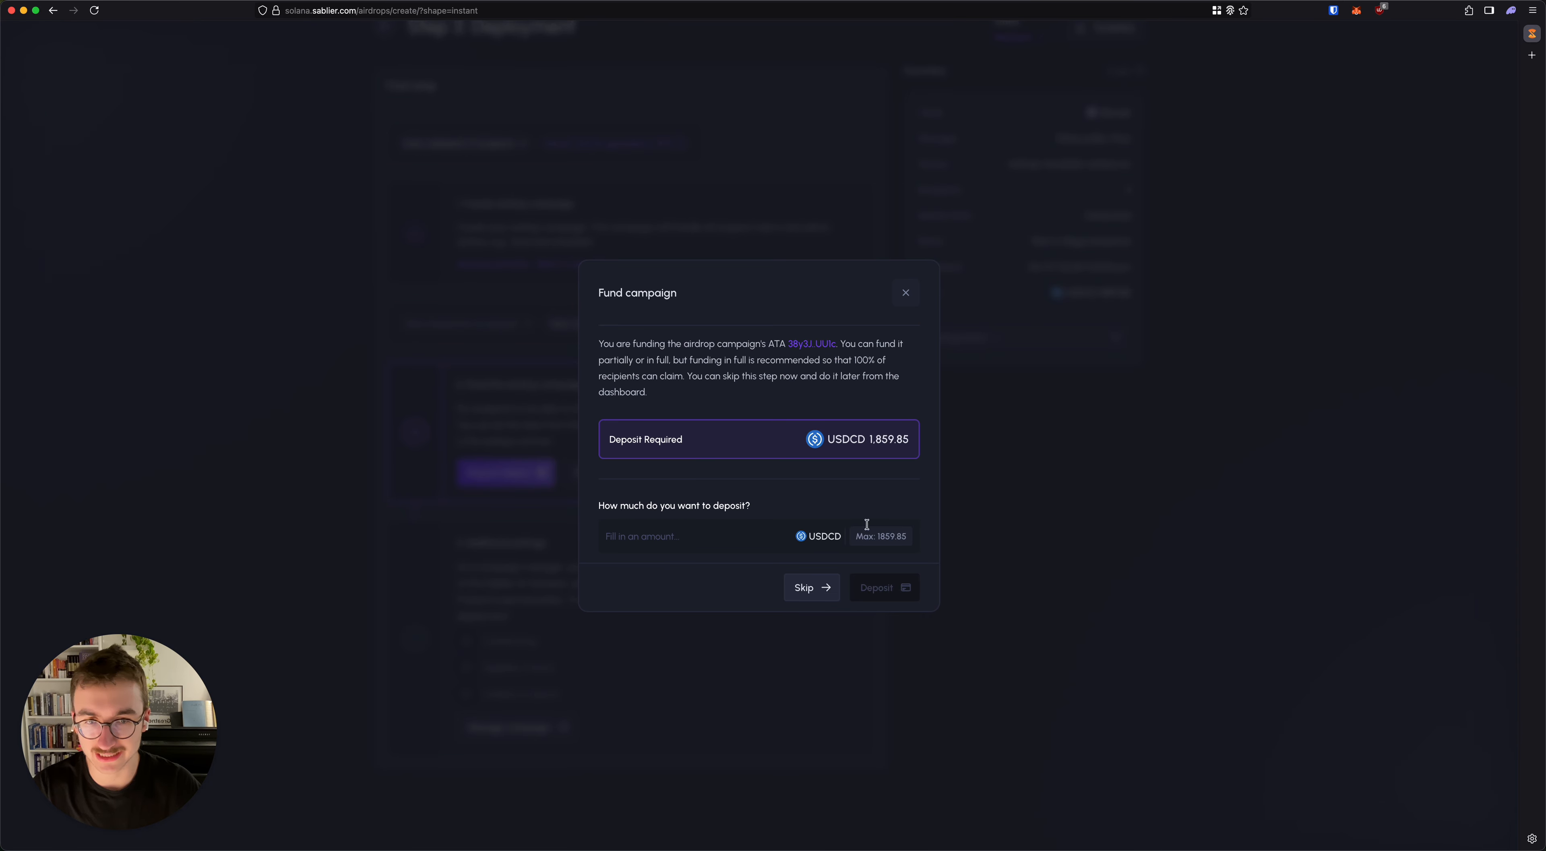
{"action": "left_click", "coordinate": [866, 538]}
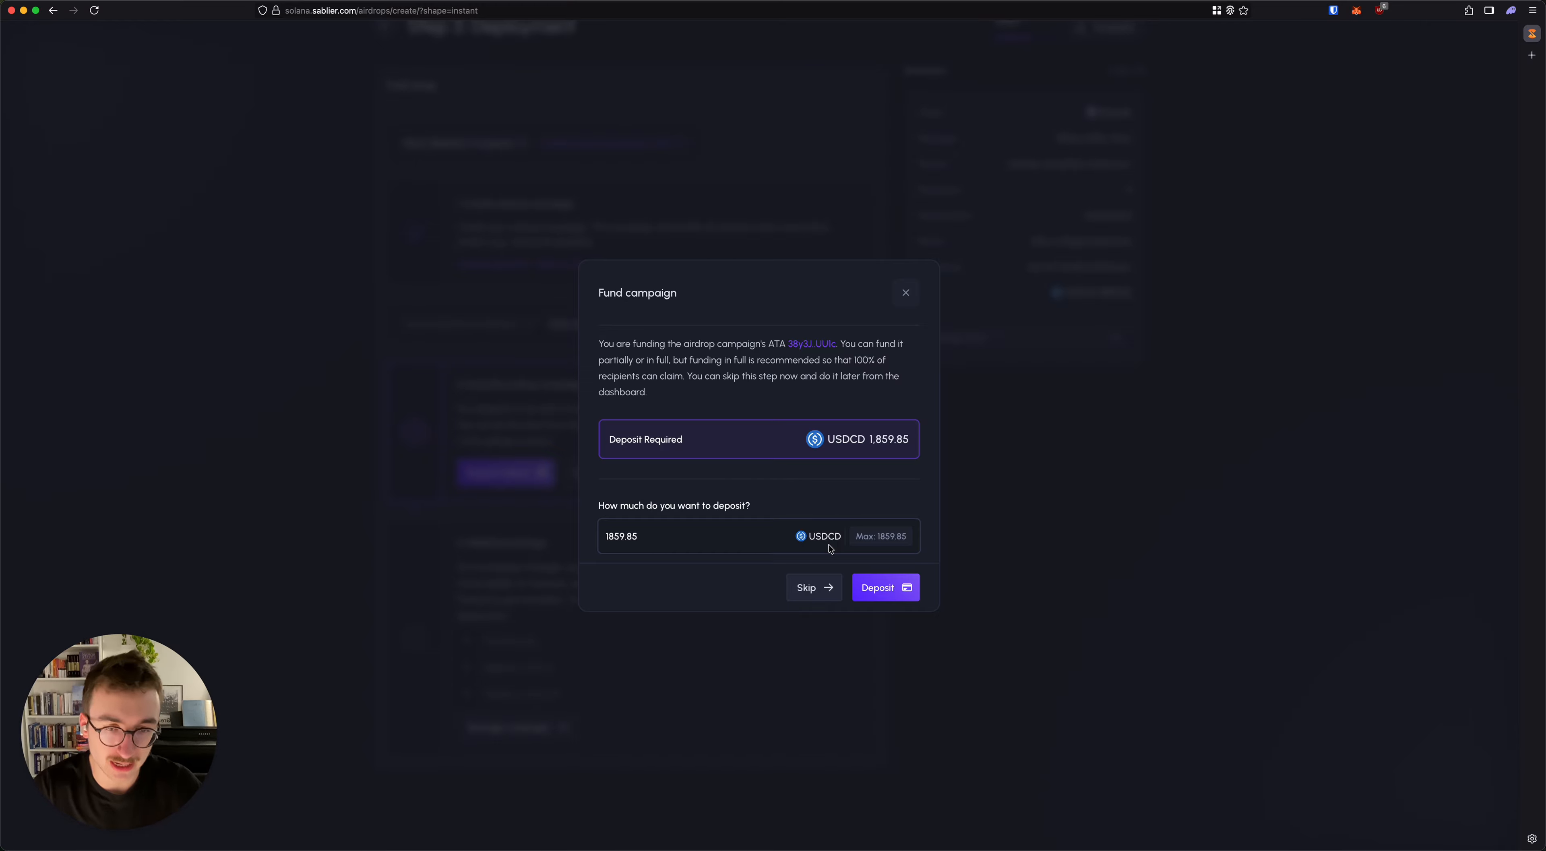
{"action": "left_click", "coordinate": [901, 586]}
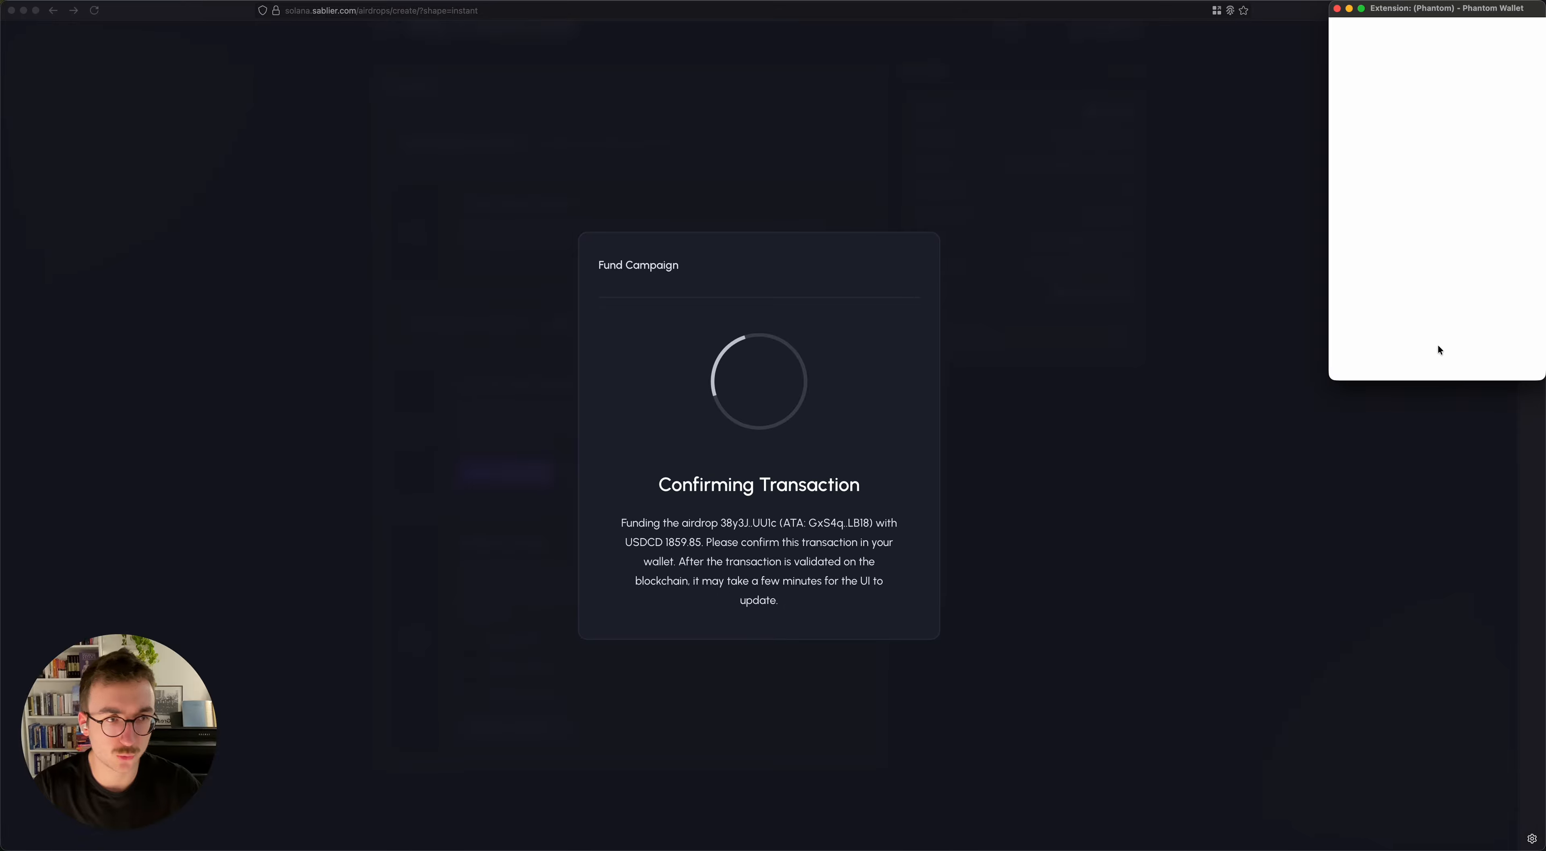
{"action": "left_click", "coordinate": [1484, 358]}
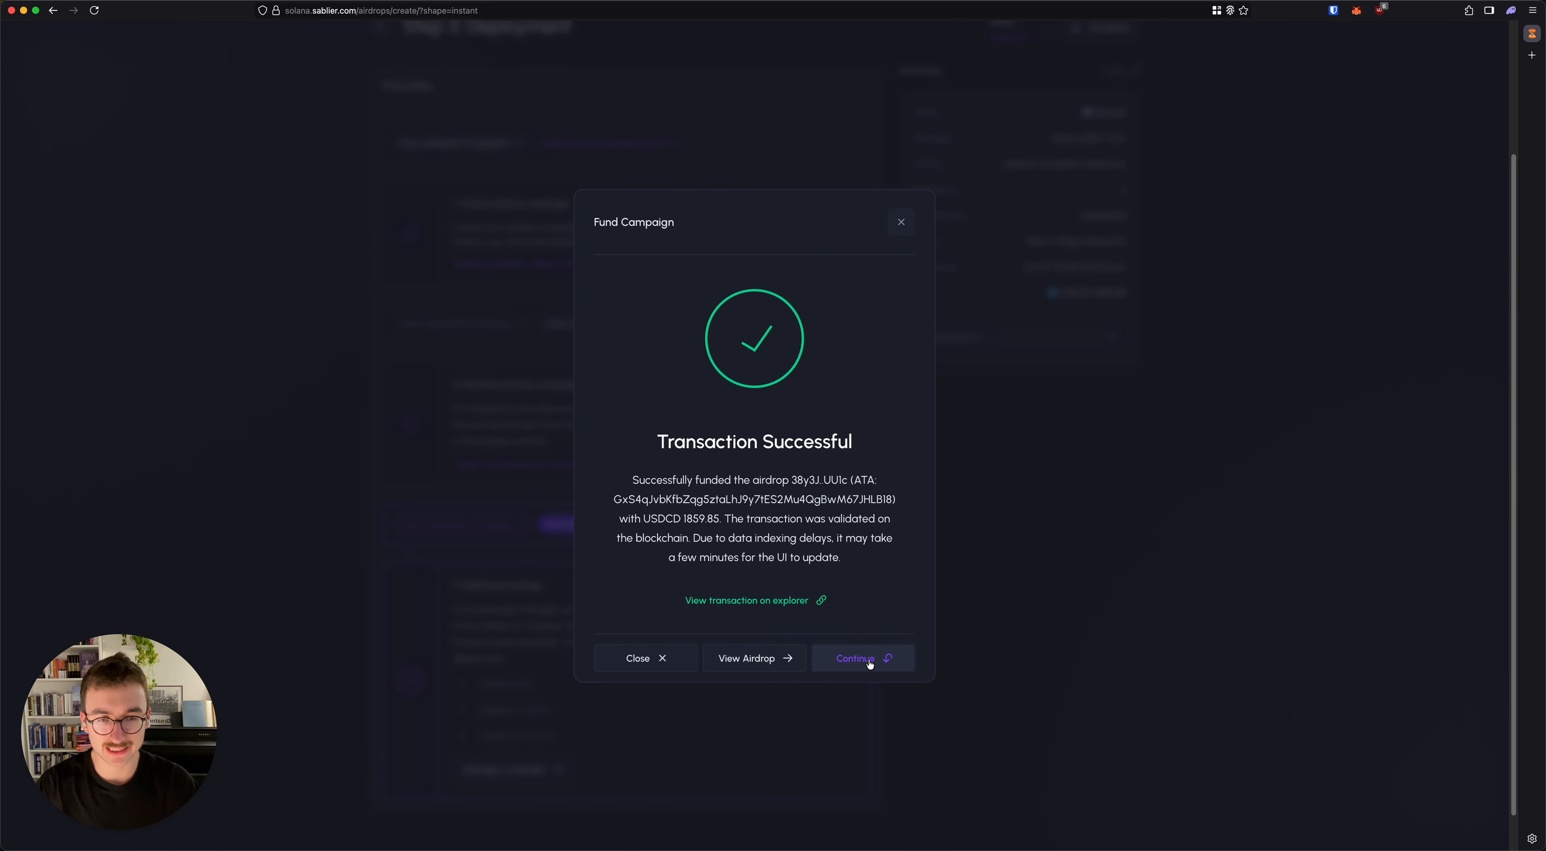
{"action": "left_click", "coordinate": [885, 658]}
{"action": "scroll", "coordinate": [792, 603], "scroll_direction": "down", "scroll_amount": 1}
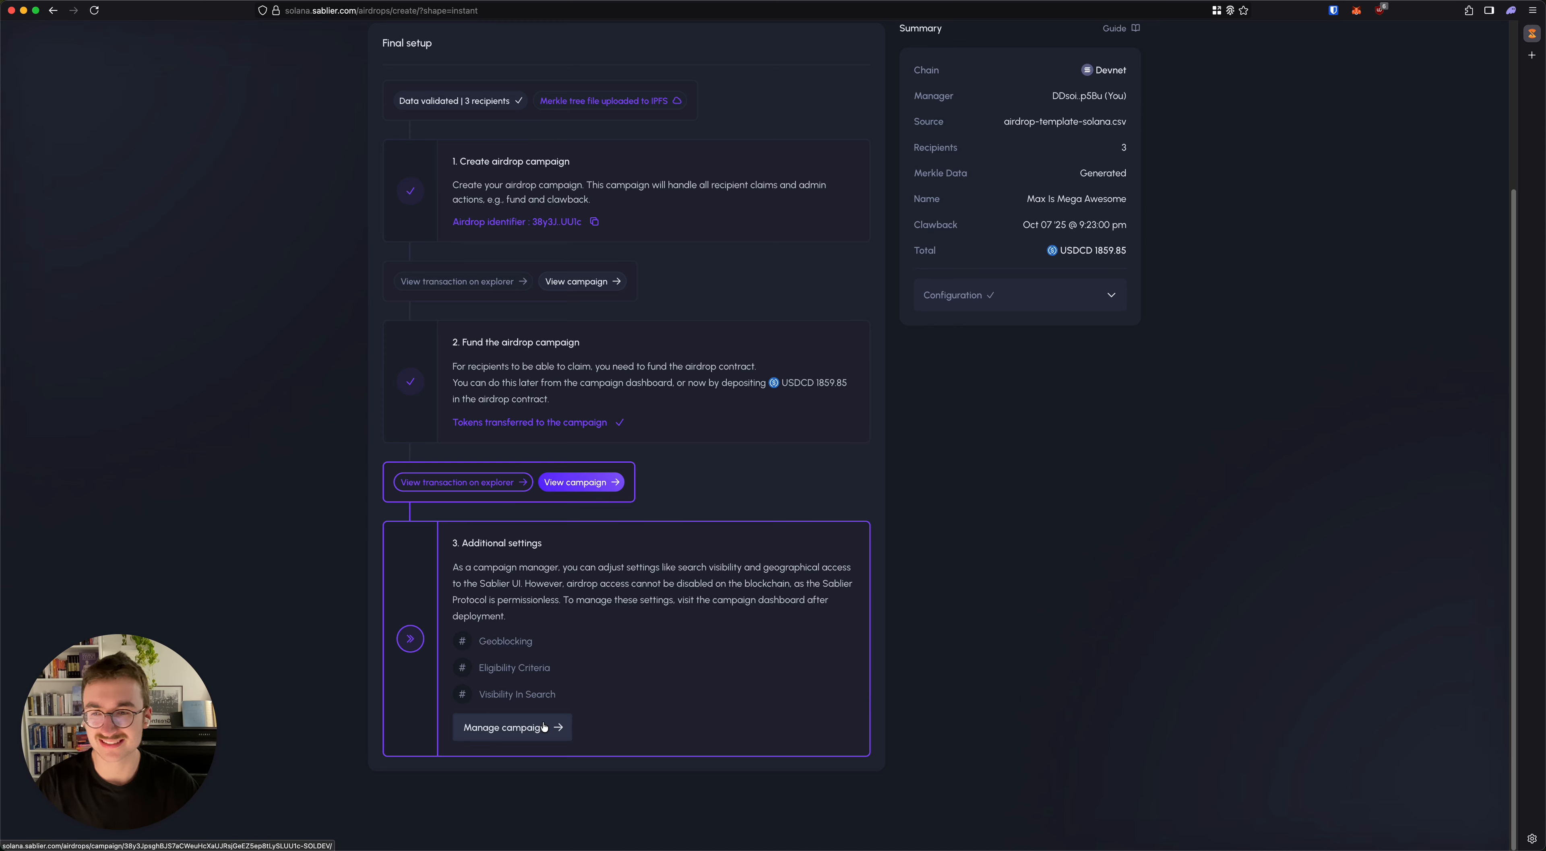
{"action": "left_click", "coordinate": [518, 721]}
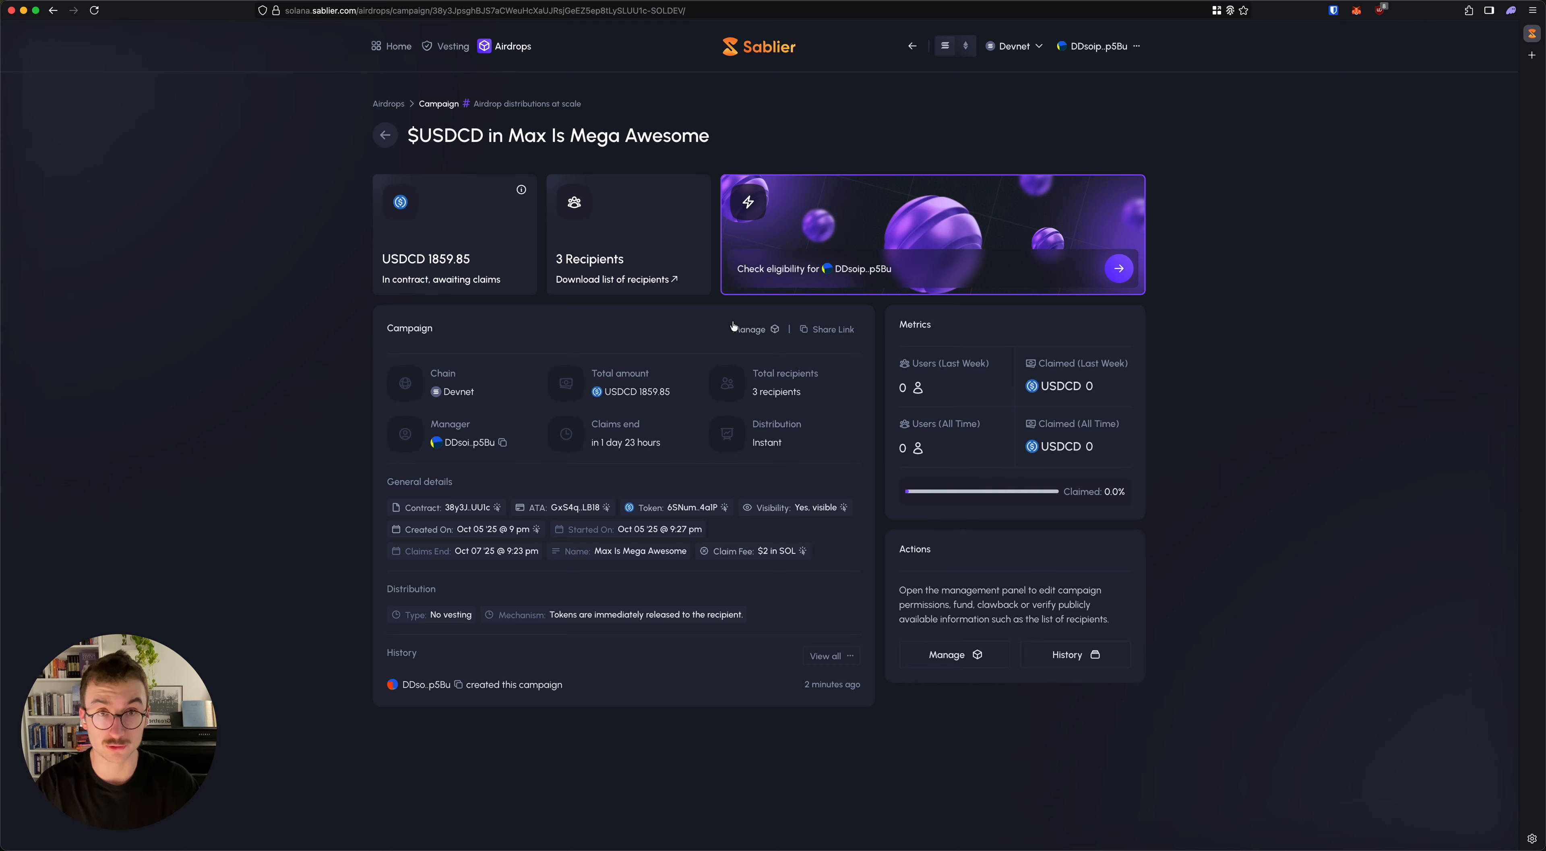
Step: Highlight the campaign page's URL, and view the claim form for checking the connected wallet's eligibility
{"action": "left_click", "coordinate": [632, 12]}
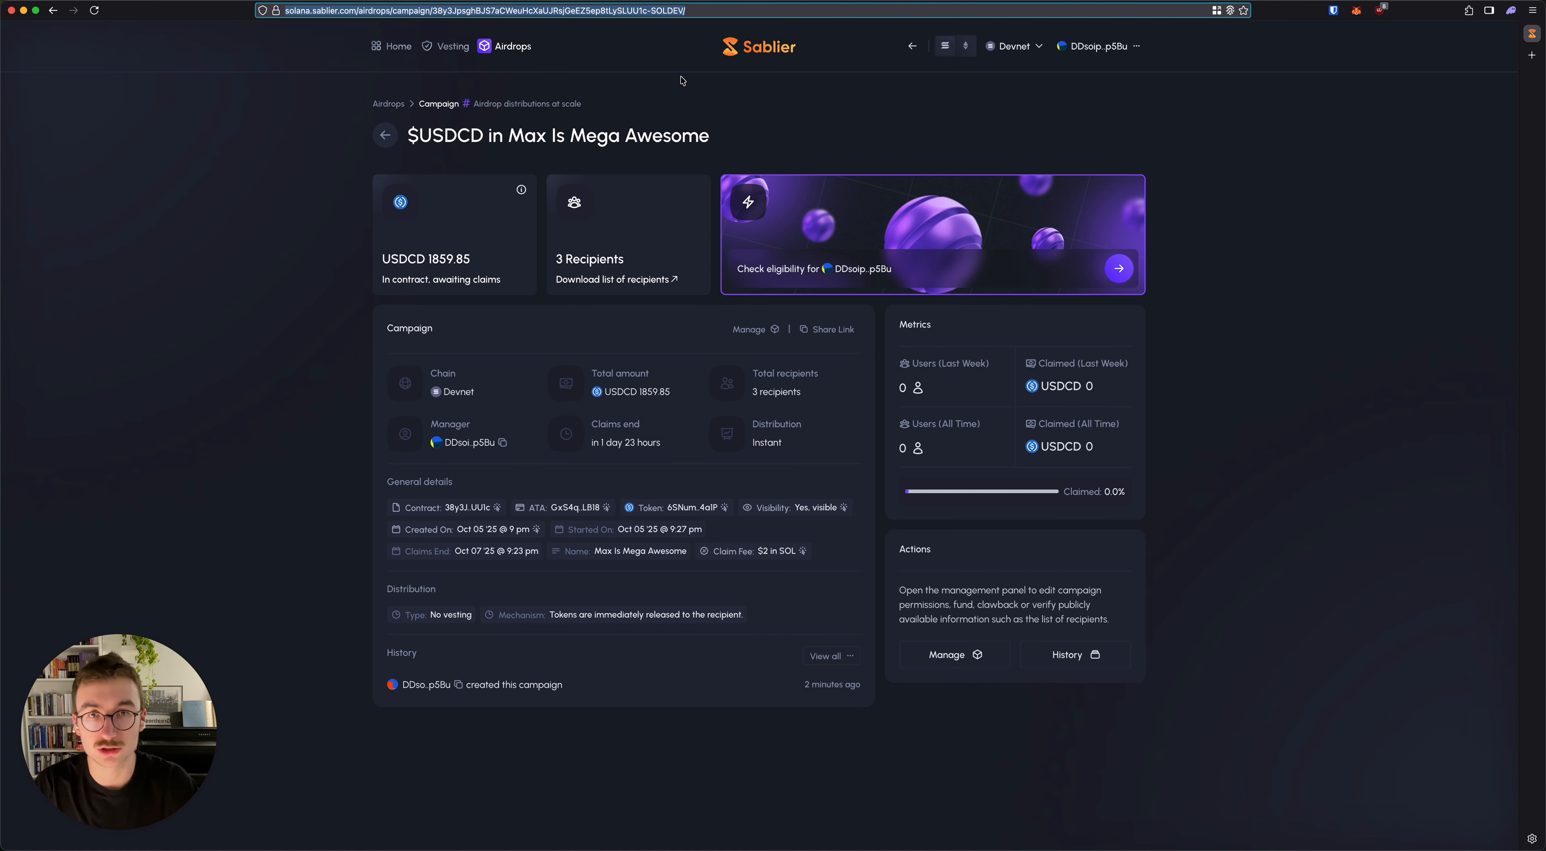
{"action": "left_click", "coordinate": [284, 134]}
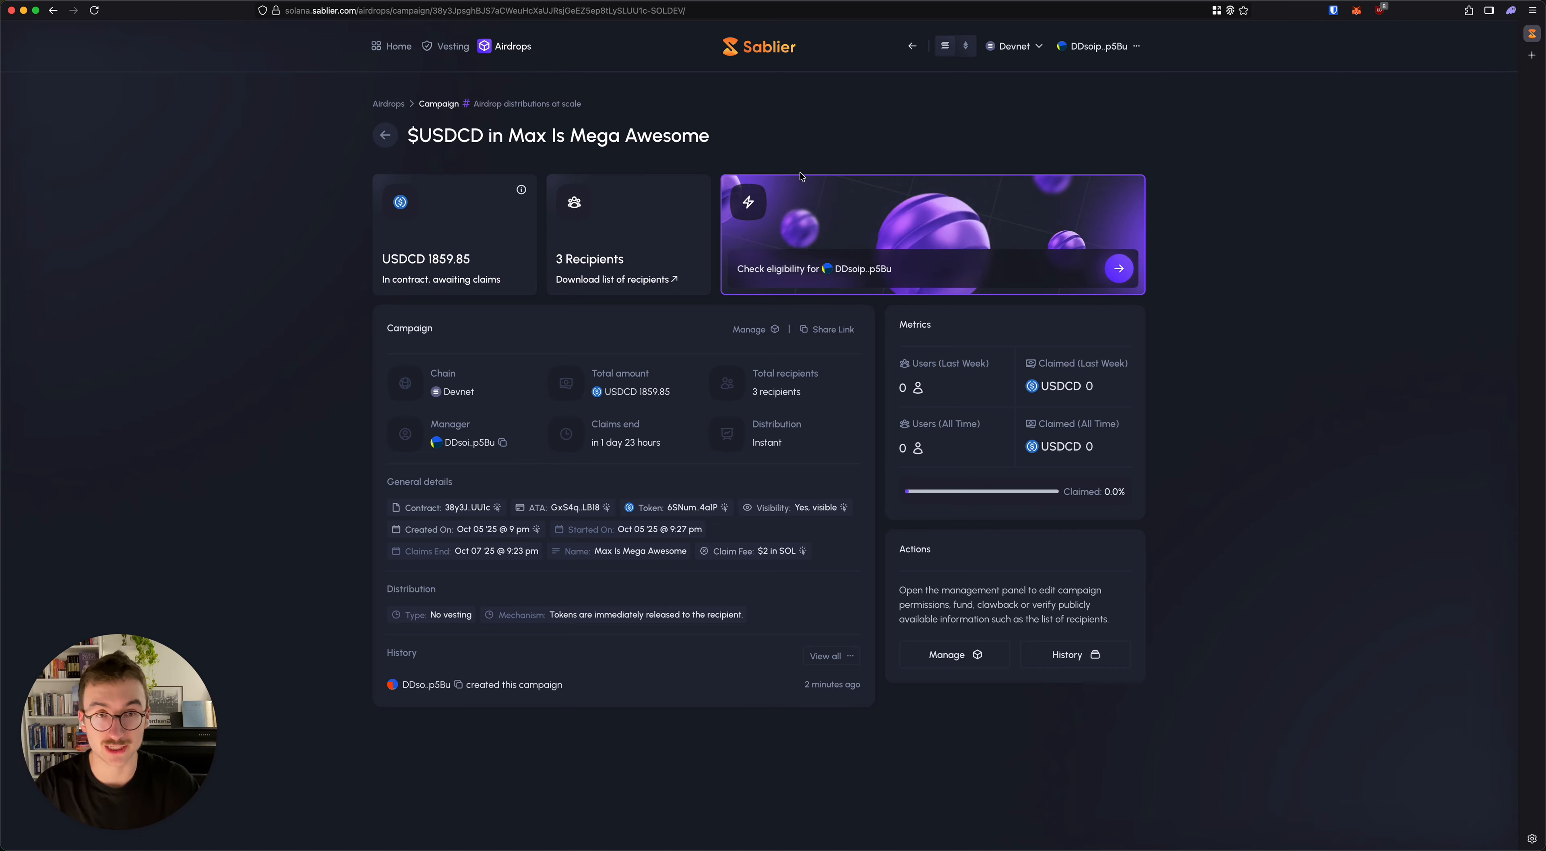
{"action": "left_click", "coordinate": [1119, 268]}
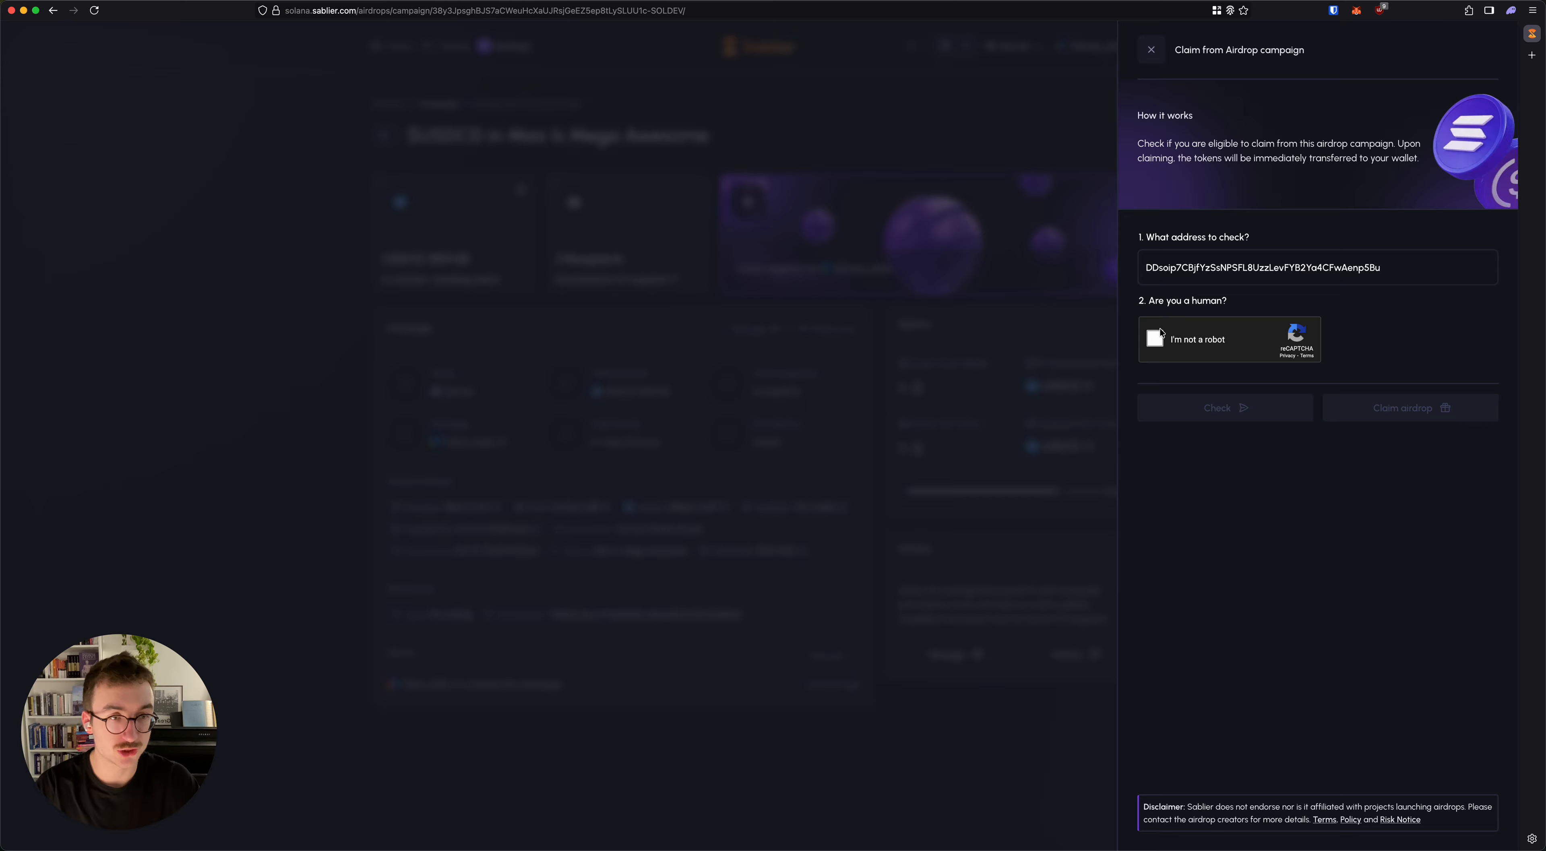
{"action": "left_click", "coordinate": [970, 378]}
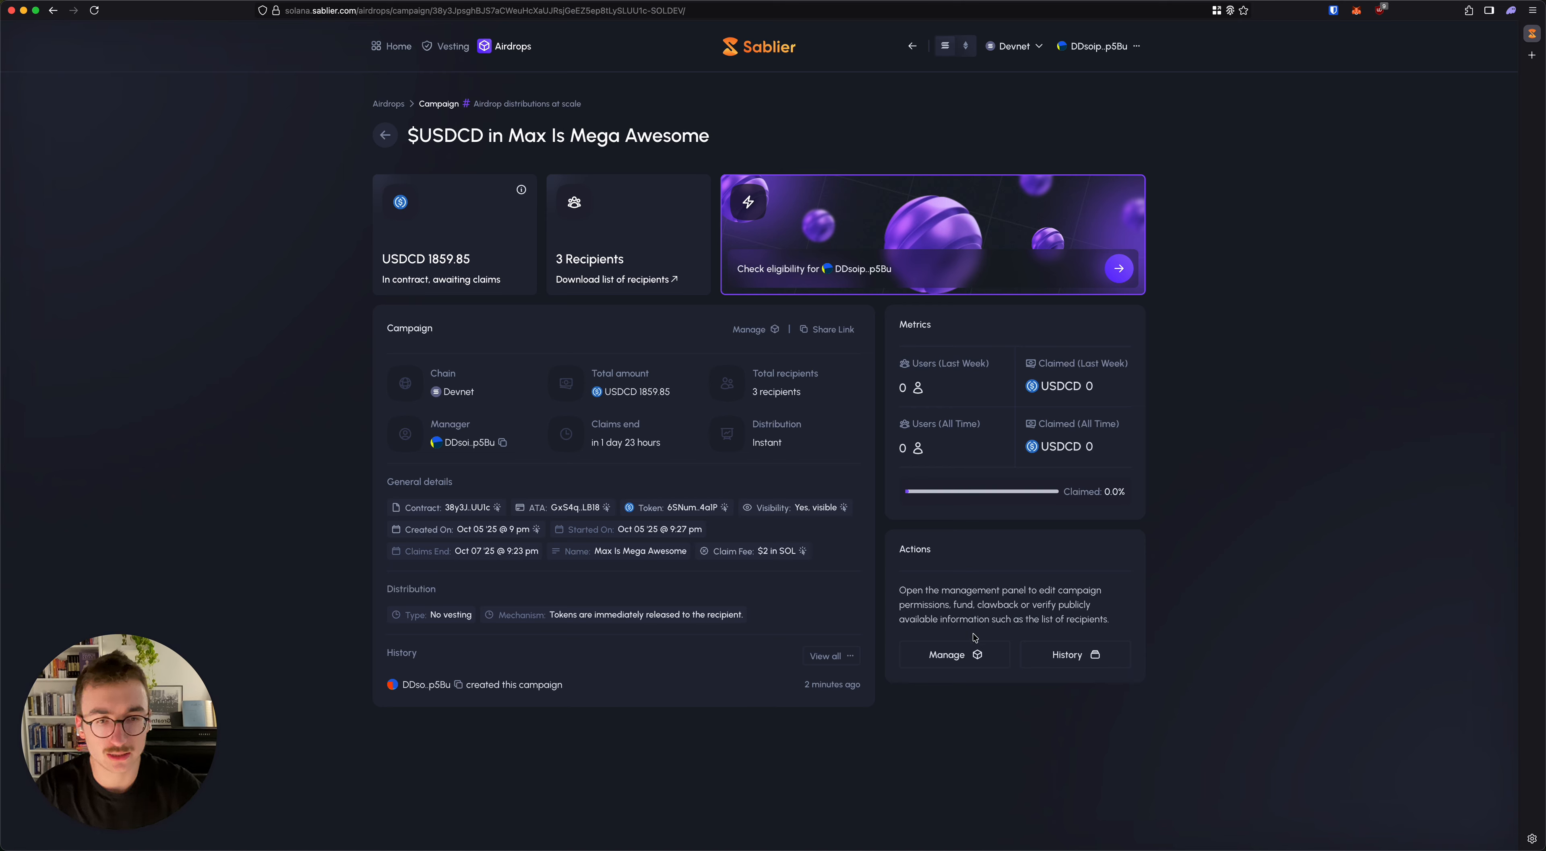
Step: Open the campaign's management view and review the available actions from funding through clawback to share links
{"action": "left_click", "coordinate": [961, 657]}
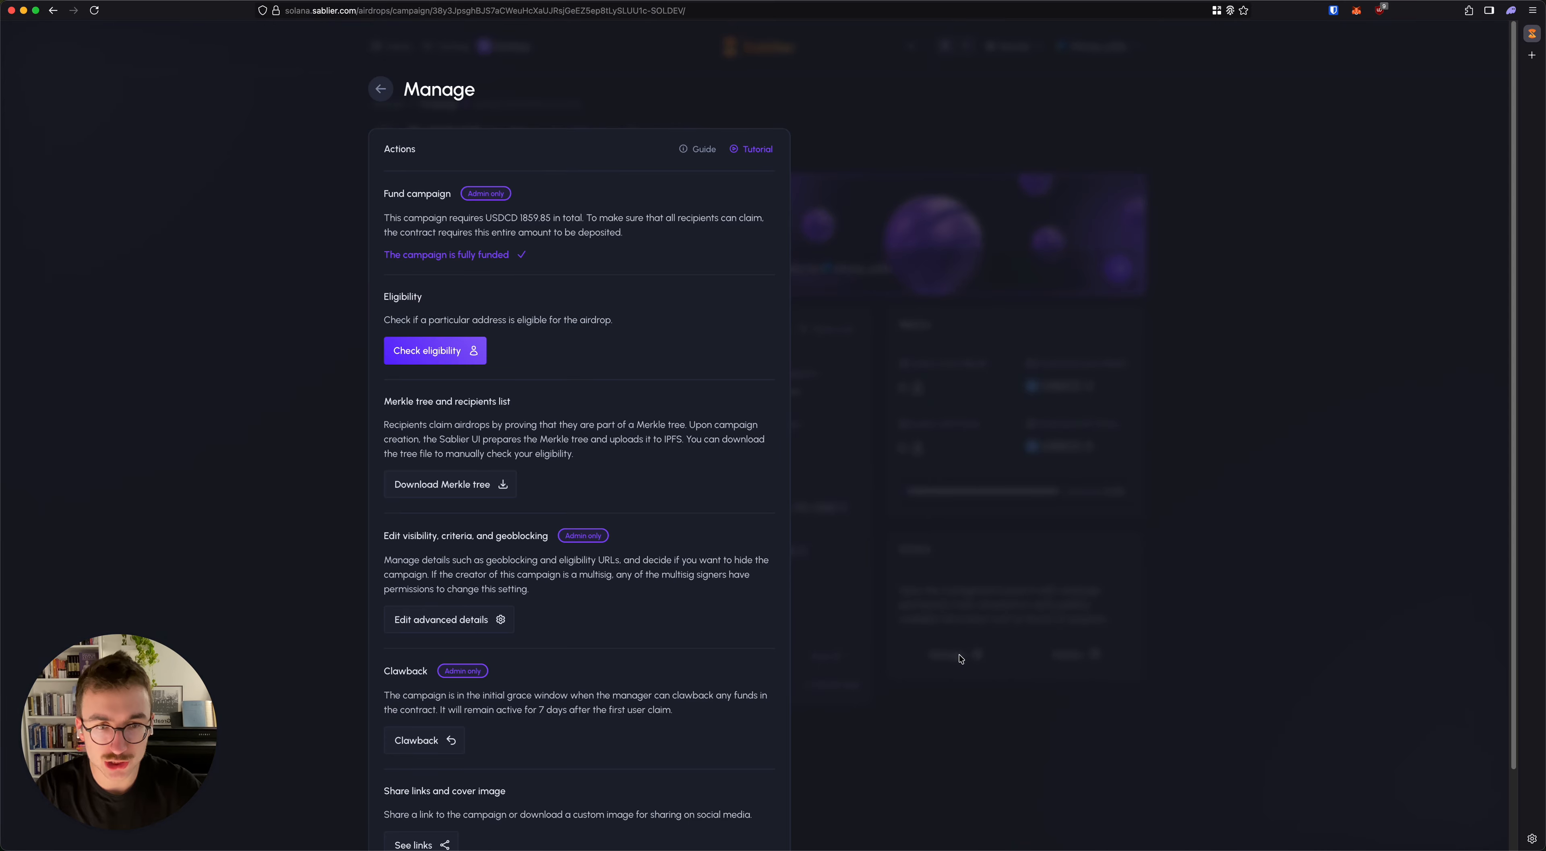
{"action": "scroll", "coordinate": [685, 529], "scroll_direction": "down", "scroll_amount": 3}
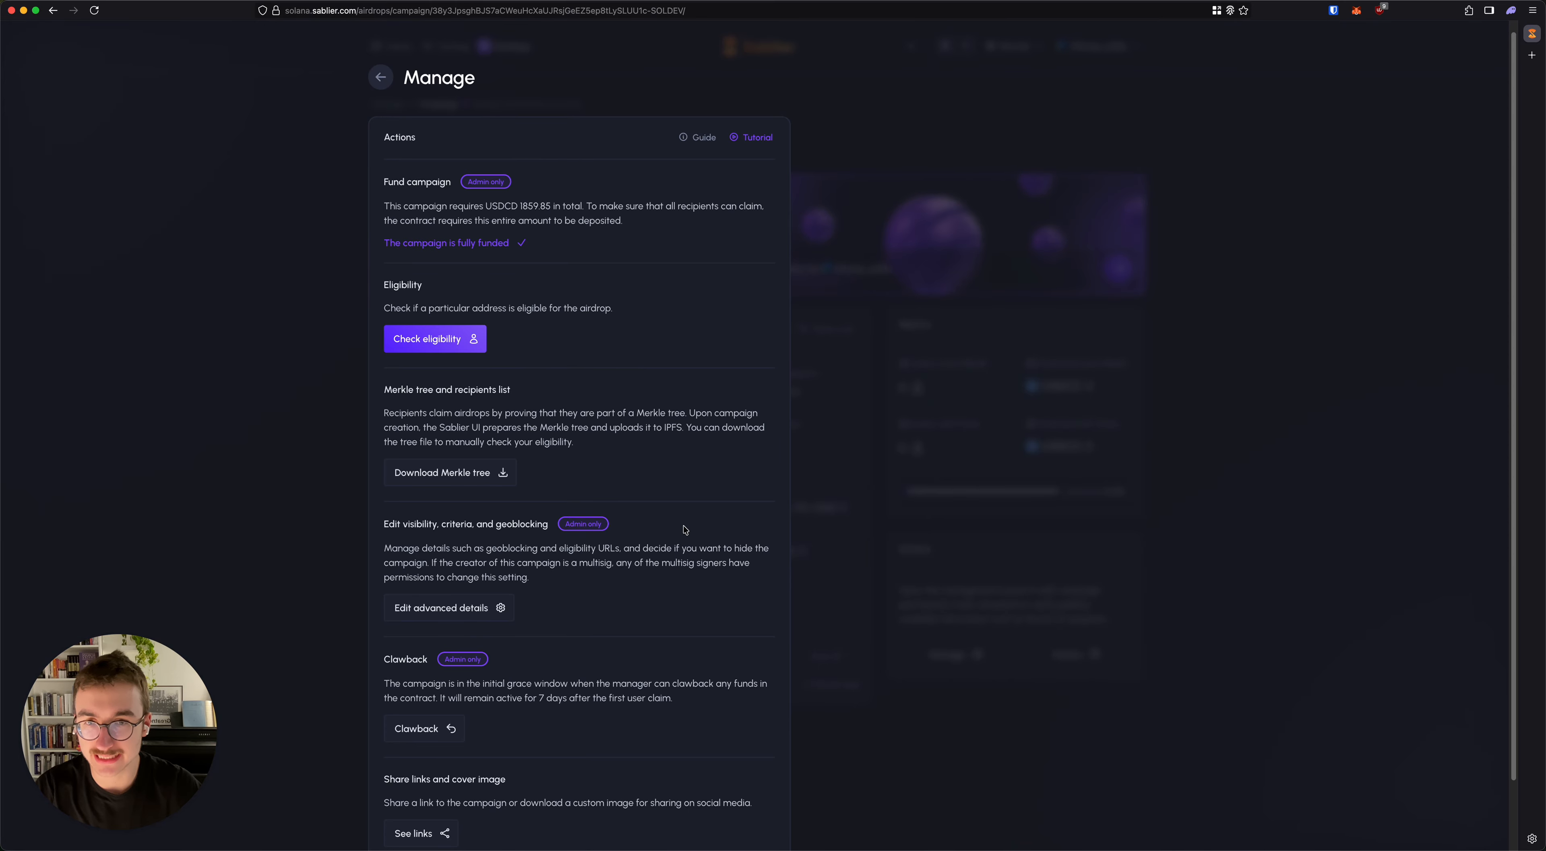
{"action": "scroll", "coordinate": [685, 530], "scroll_direction": "up", "scroll_amount": 3}
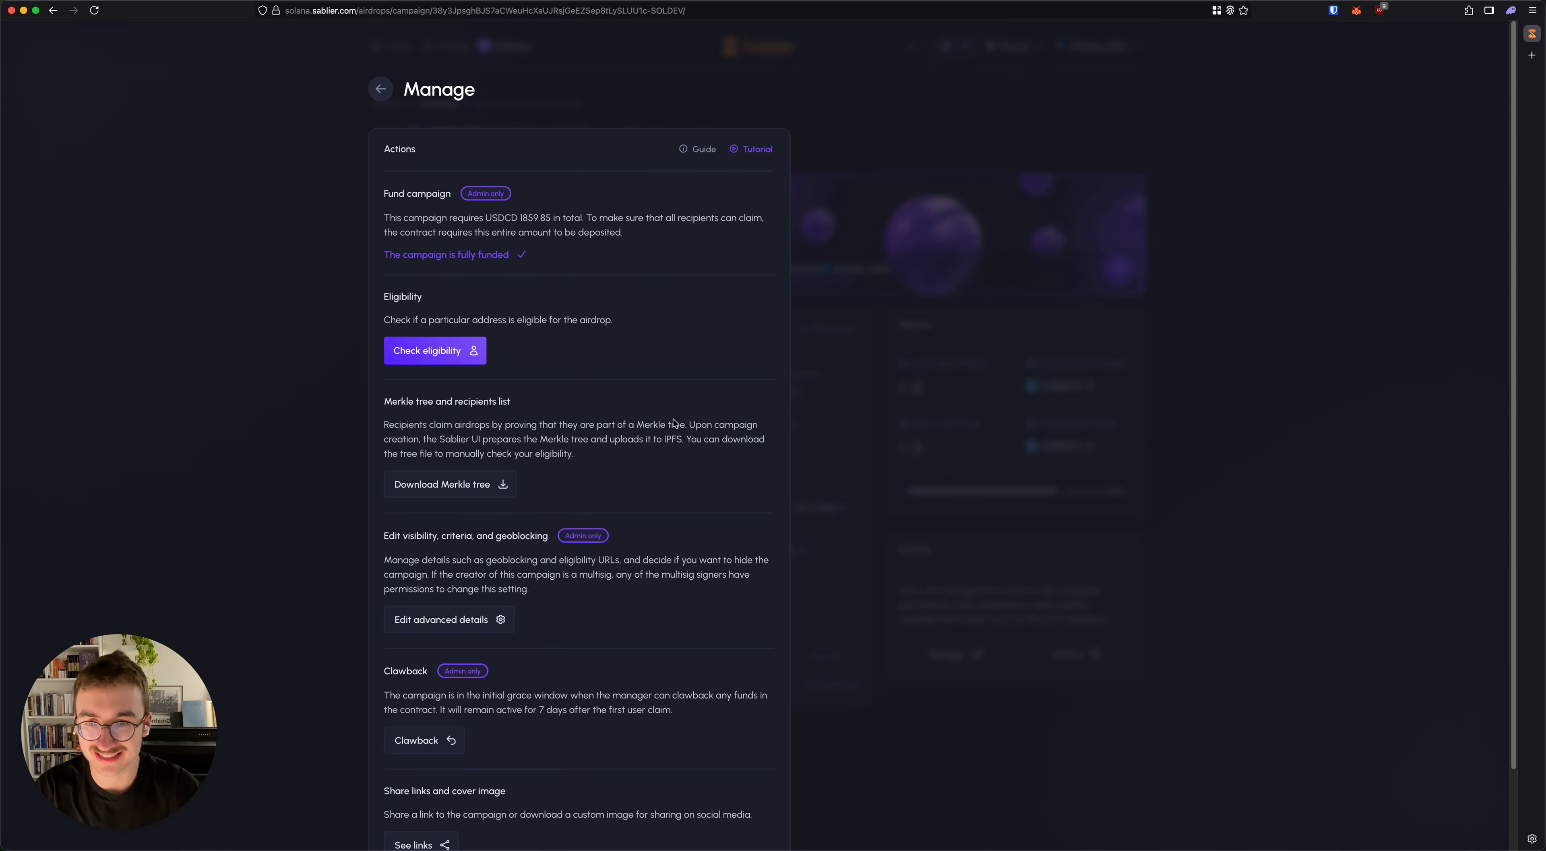
{"action": "scroll", "coordinate": [631, 449], "scroll_direction": "down", "scroll_amount": 3}
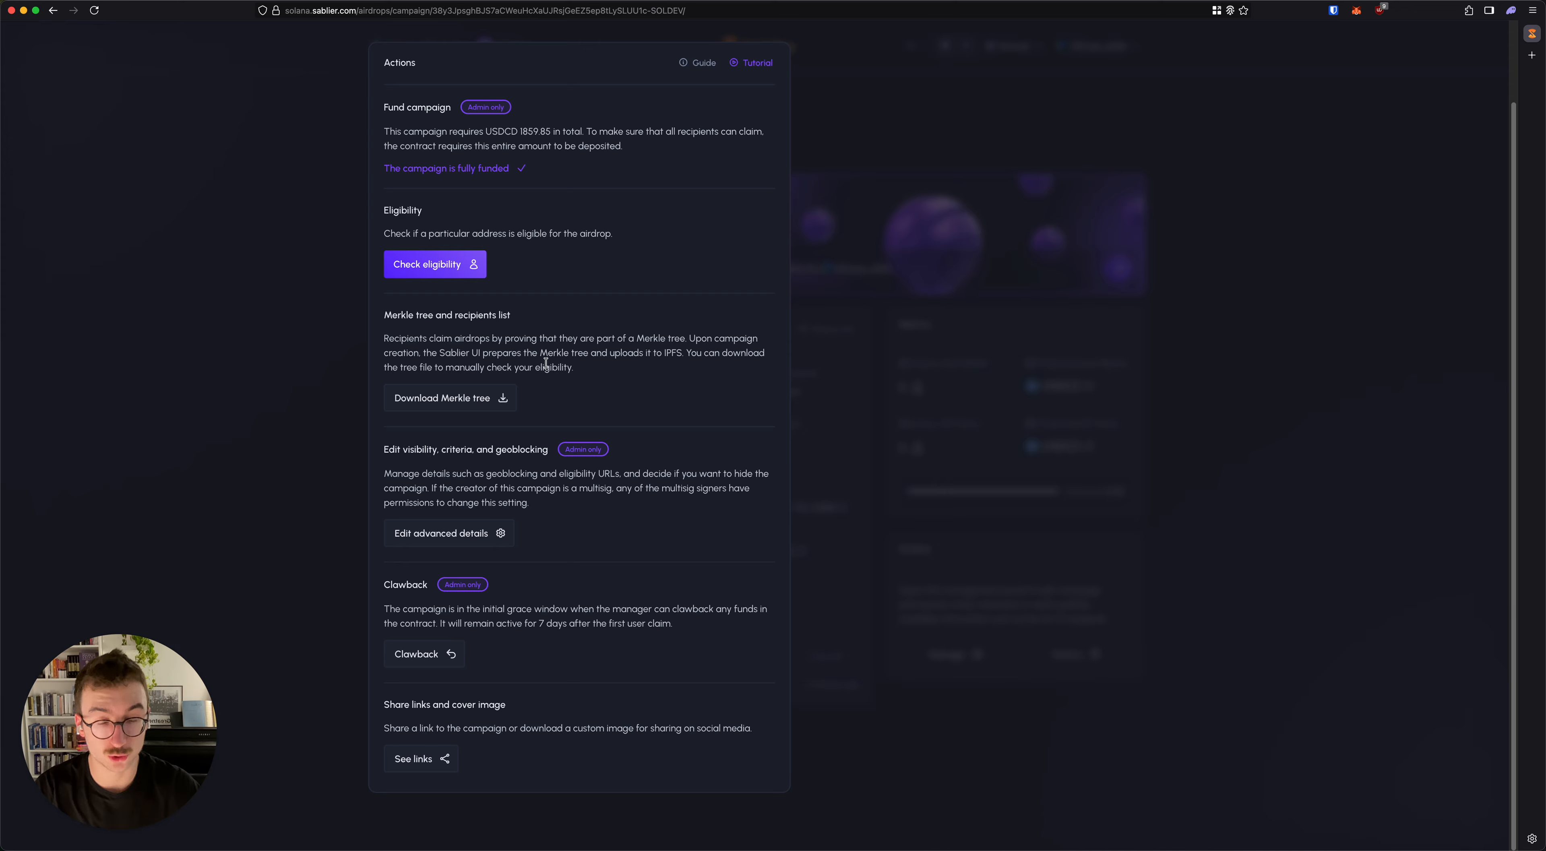
Step: Examine the campaign's advanced details, including the geoblocking country list and the eligibility criteria URL field, and close them without saving
{"action": "left_click", "coordinate": [470, 547]}
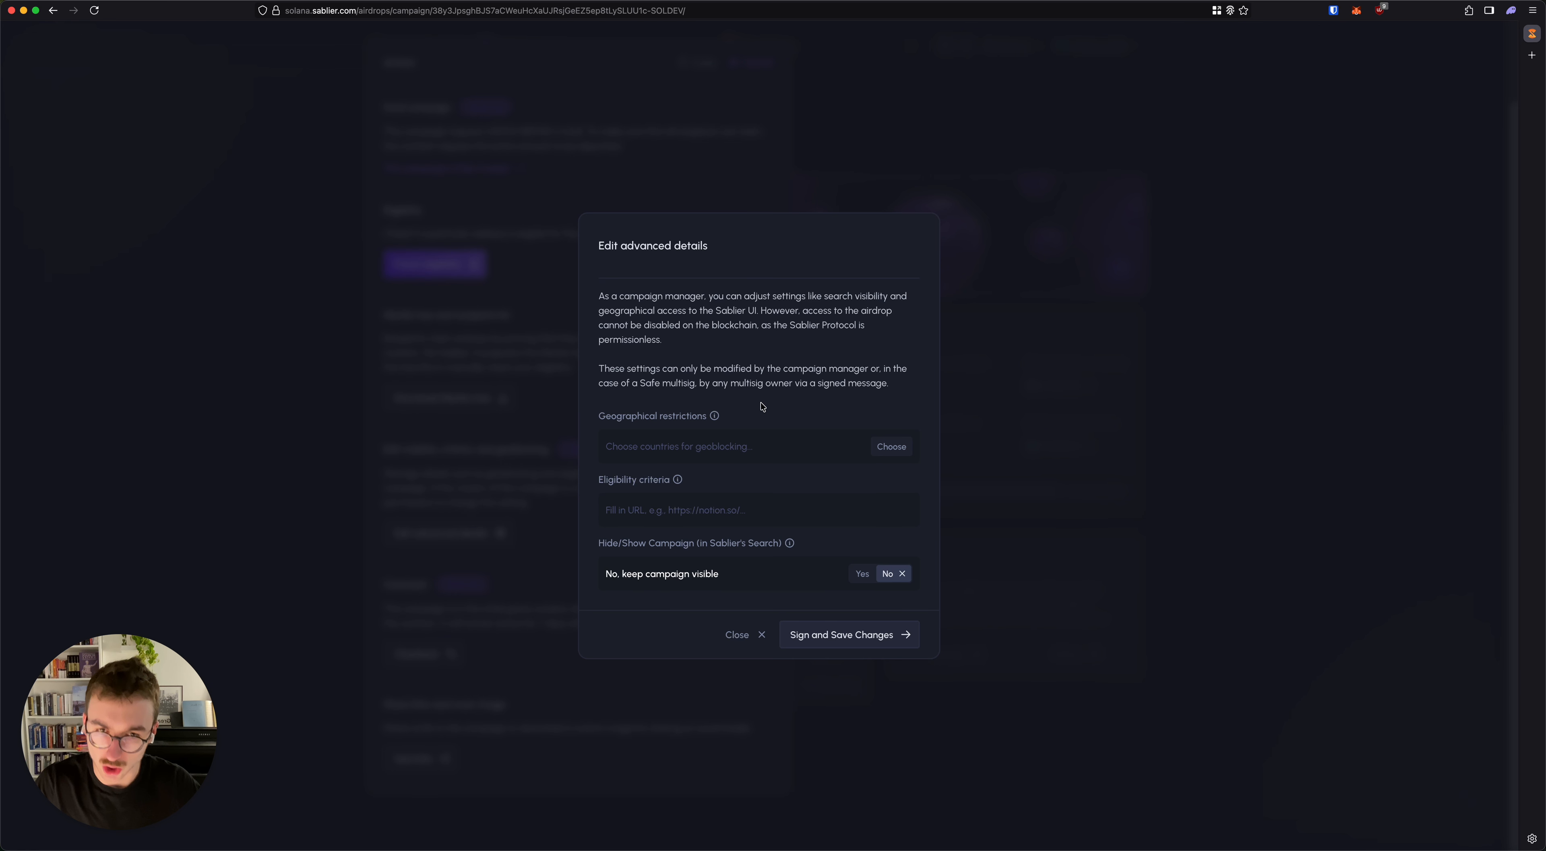
{"action": "left_click", "coordinate": [897, 448]}
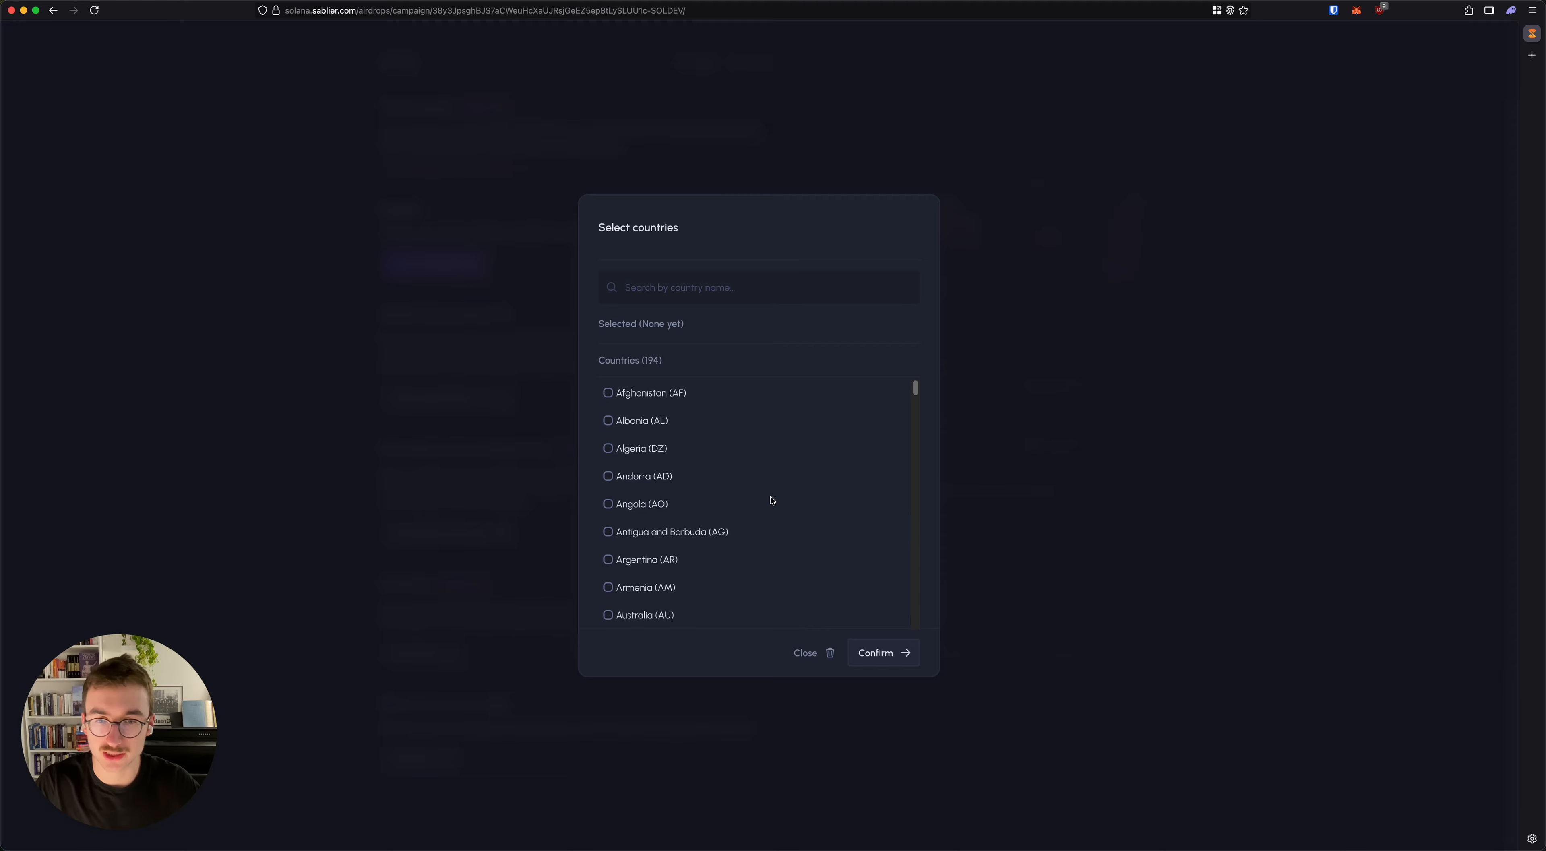
{"action": "scroll", "coordinate": [765, 500], "scroll_direction": "down", "scroll_amount": 20}
{"action": "scroll", "coordinate": [772, 500], "scroll_direction": "up", "scroll_amount": 12}
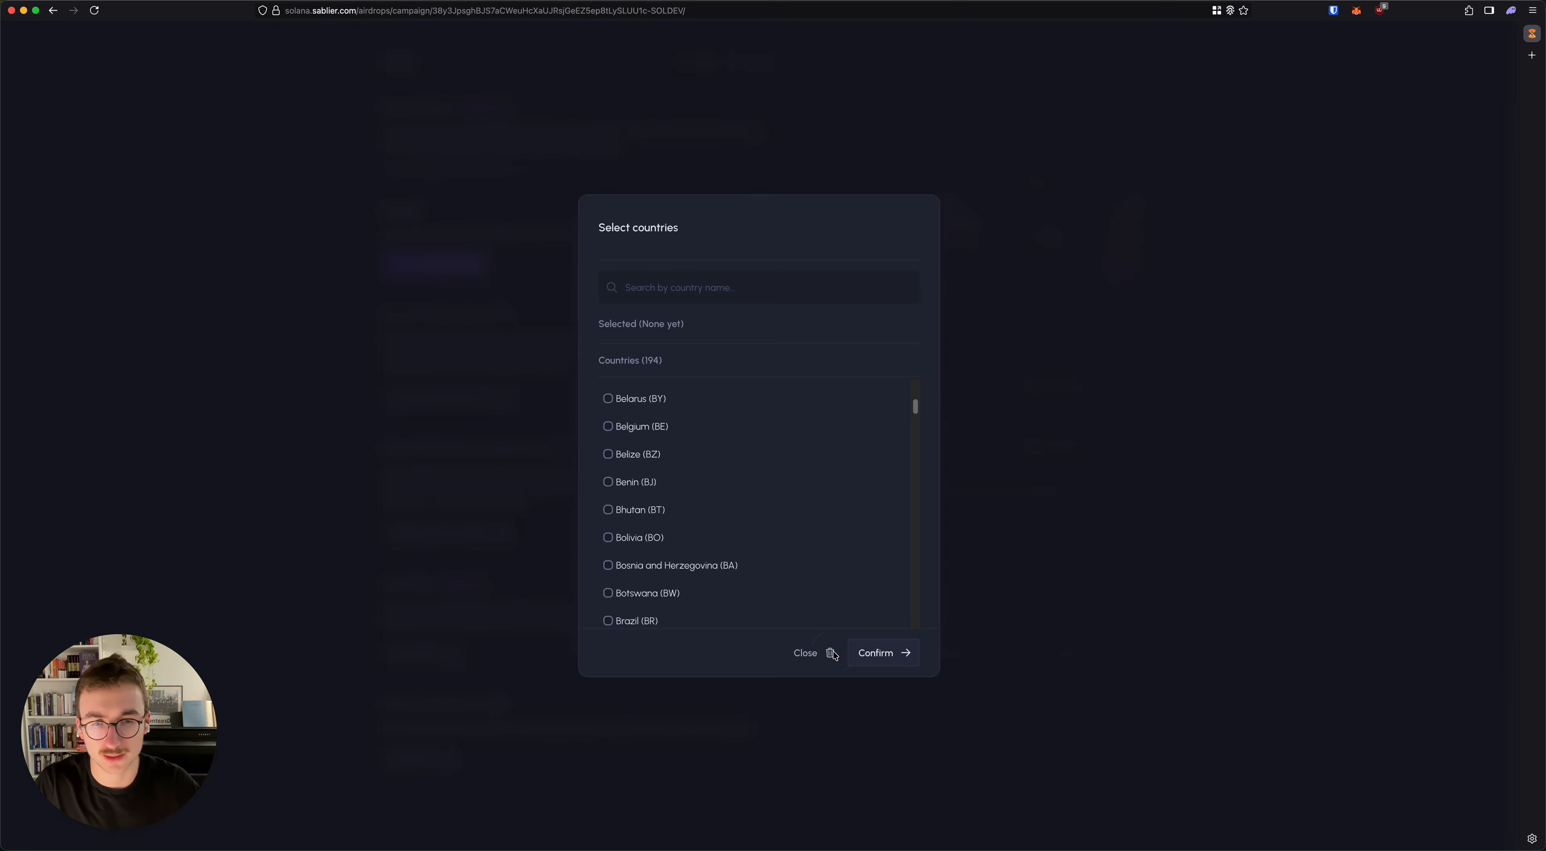
{"action": "left_click", "coordinate": [834, 656]}
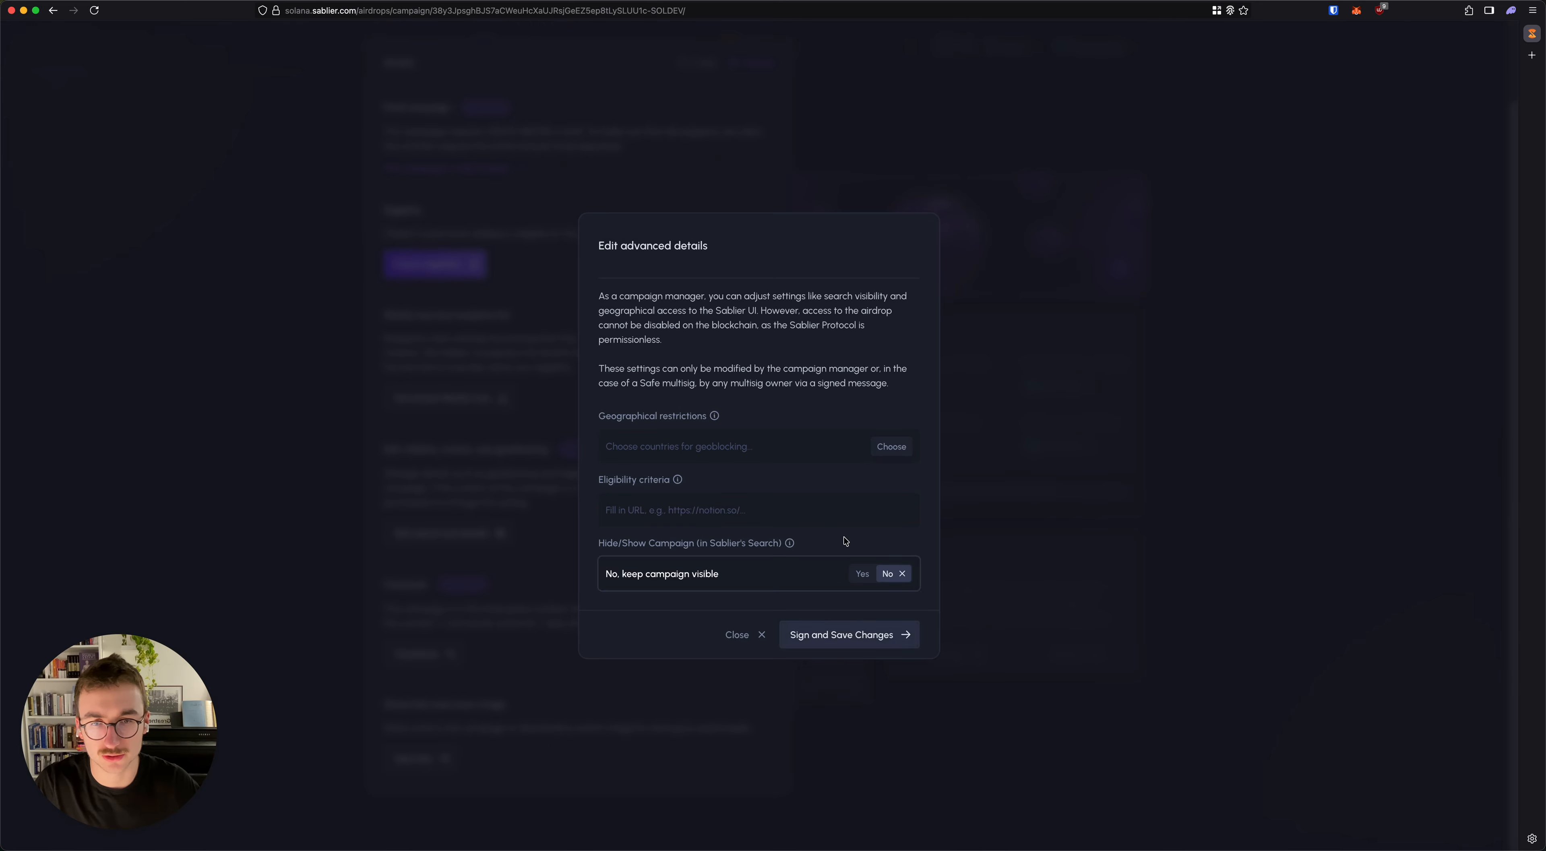
{"action": "left_click", "coordinate": [732, 504]}
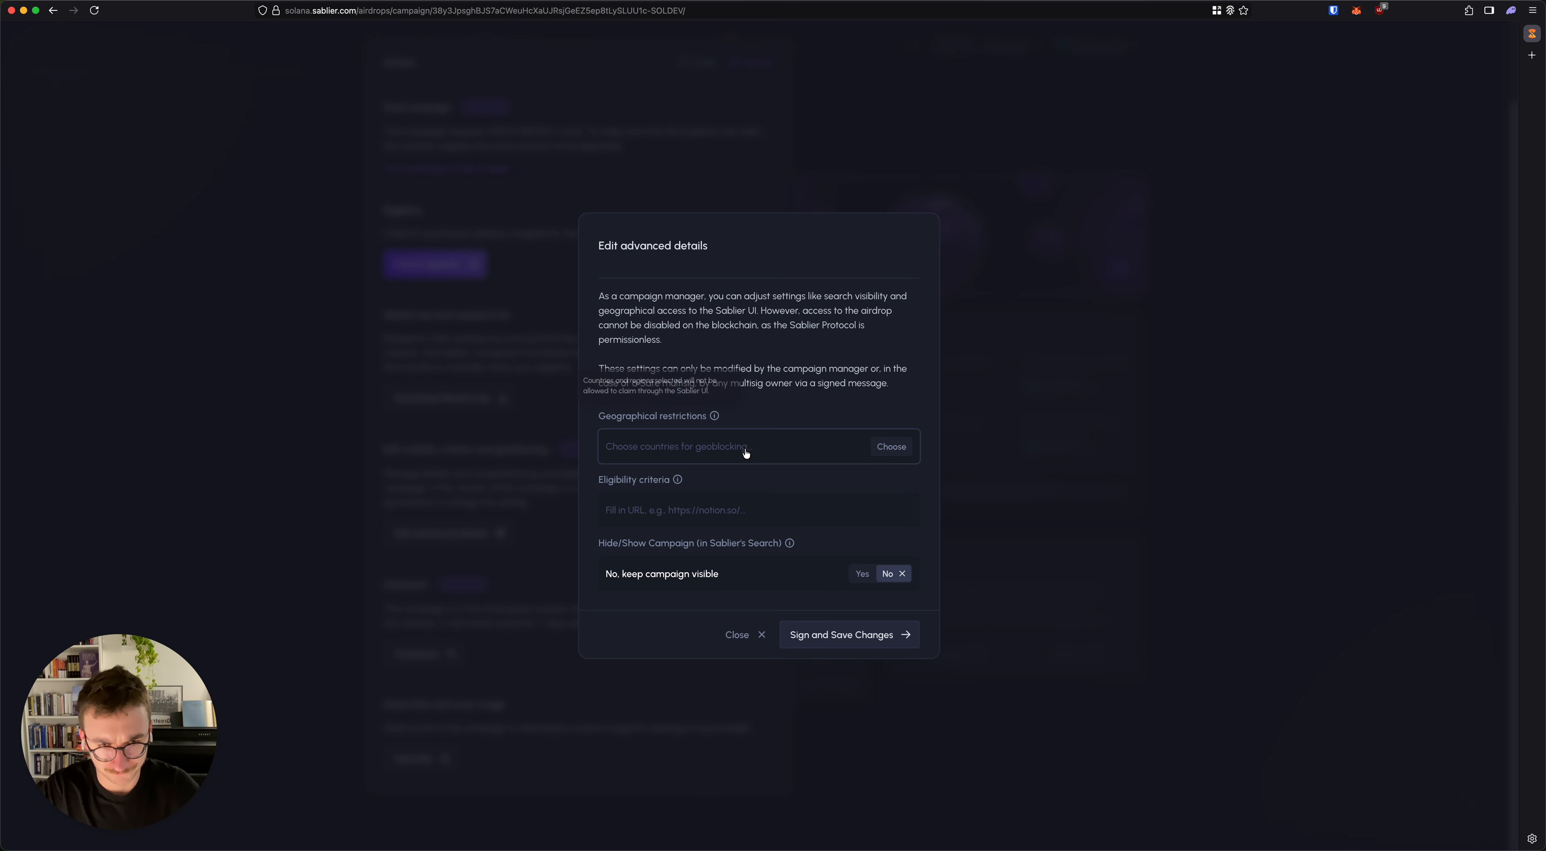
{"action": "left_click", "coordinate": [752, 633]}
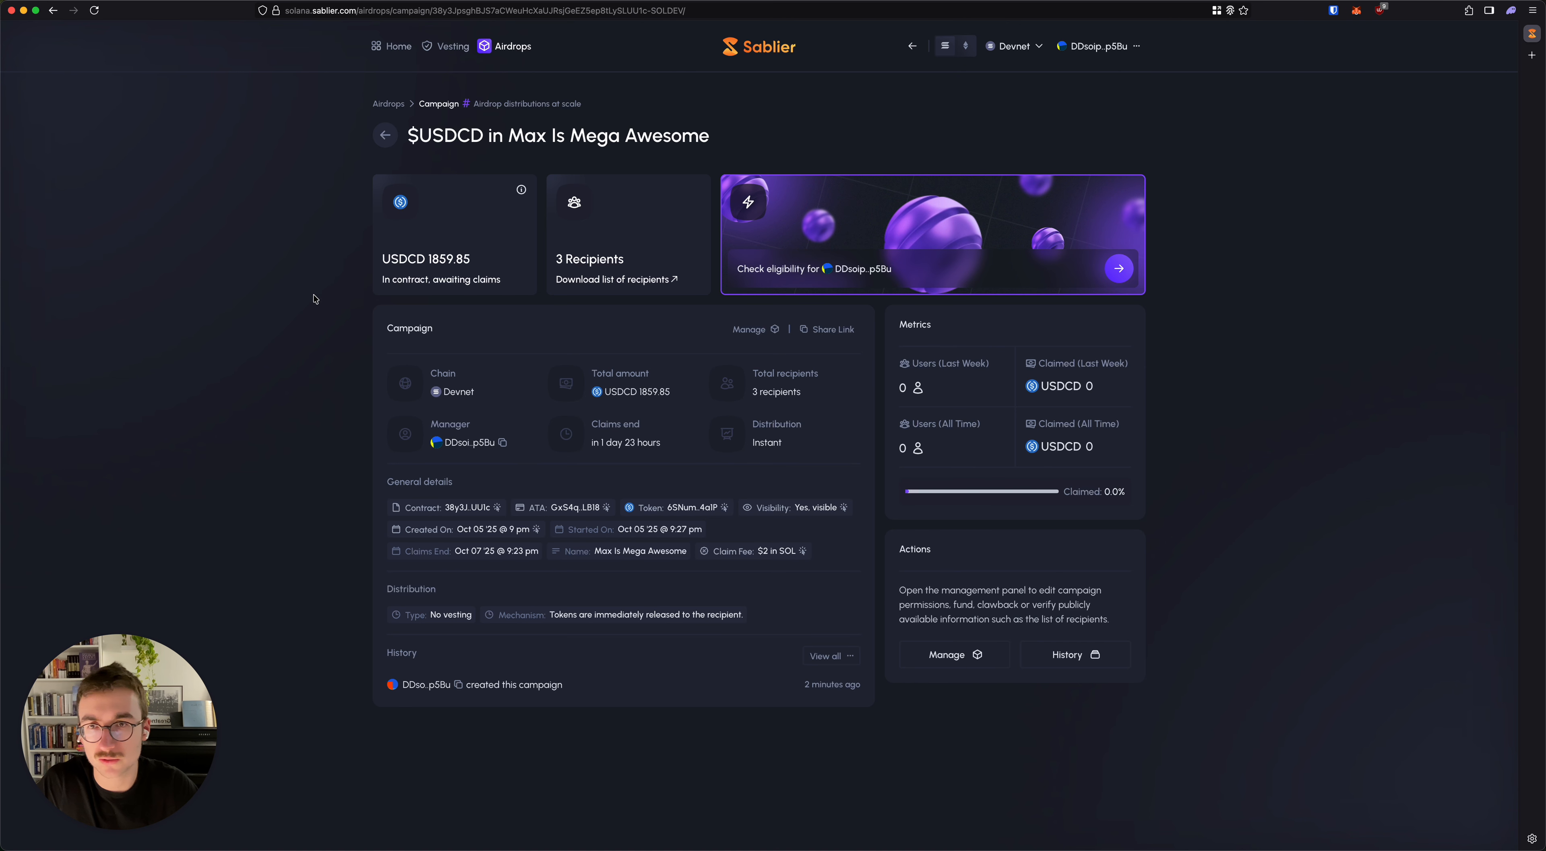
Step: View the Airdrops overview with its claimable airdrops and return to the campaign's page
{"action": "left_click", "coordinate": [519, 46]}
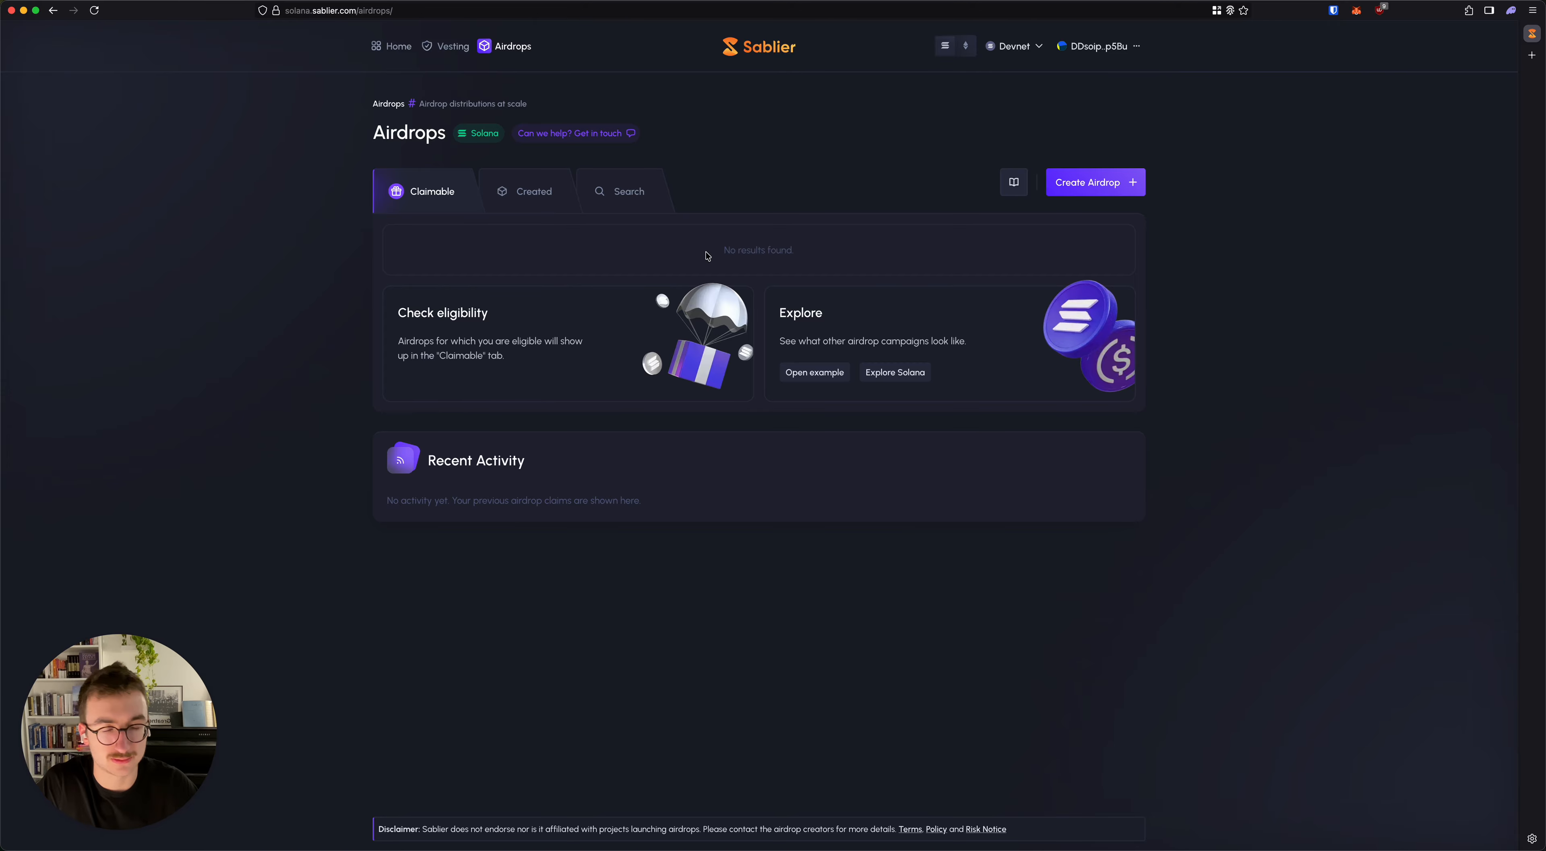
{"action": "key", "text": "super+Left"}
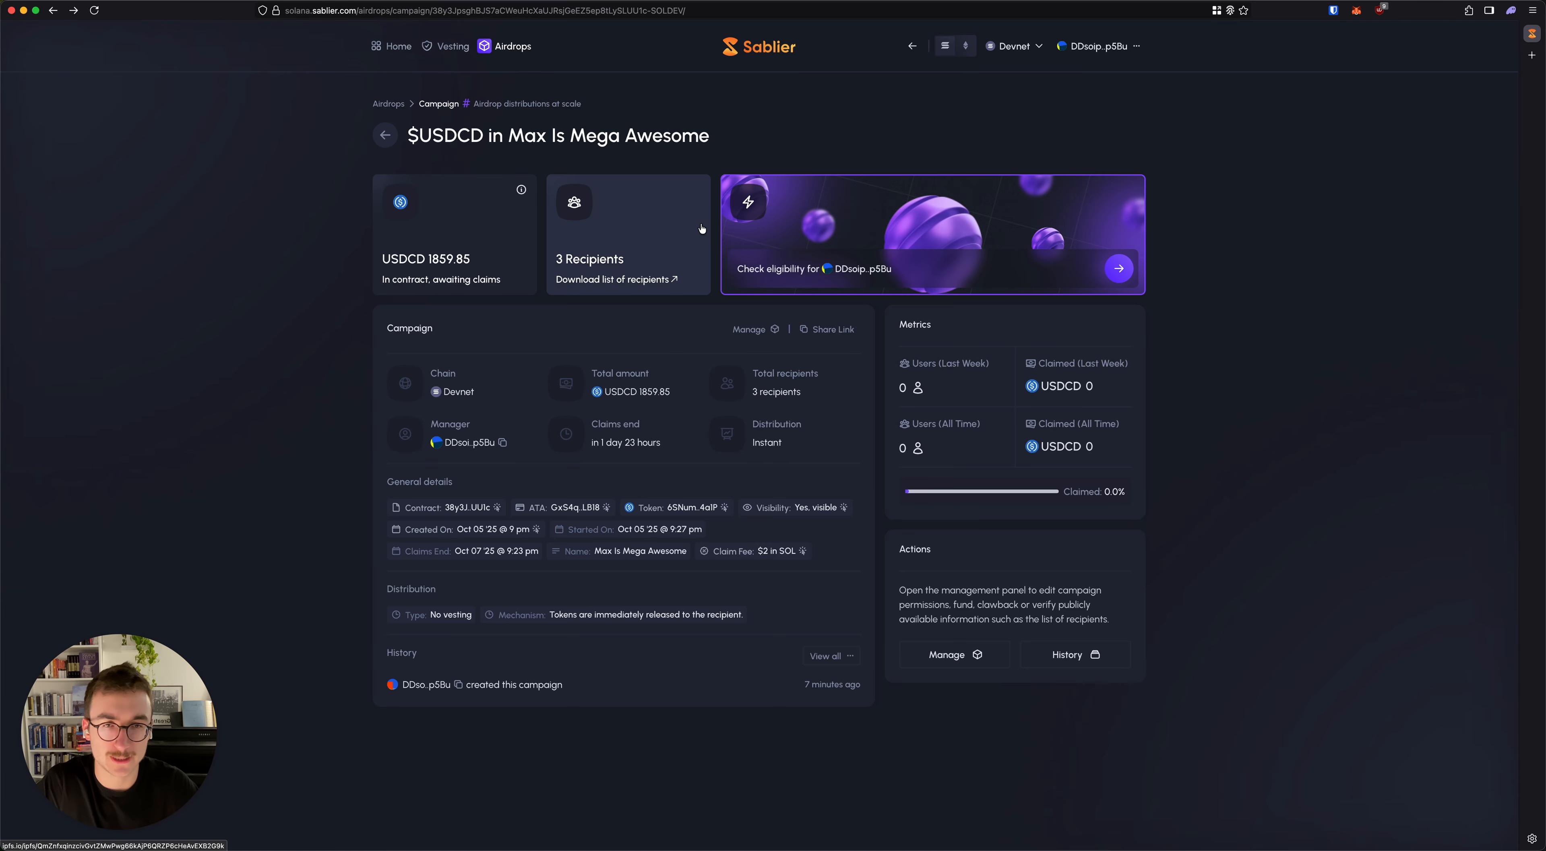